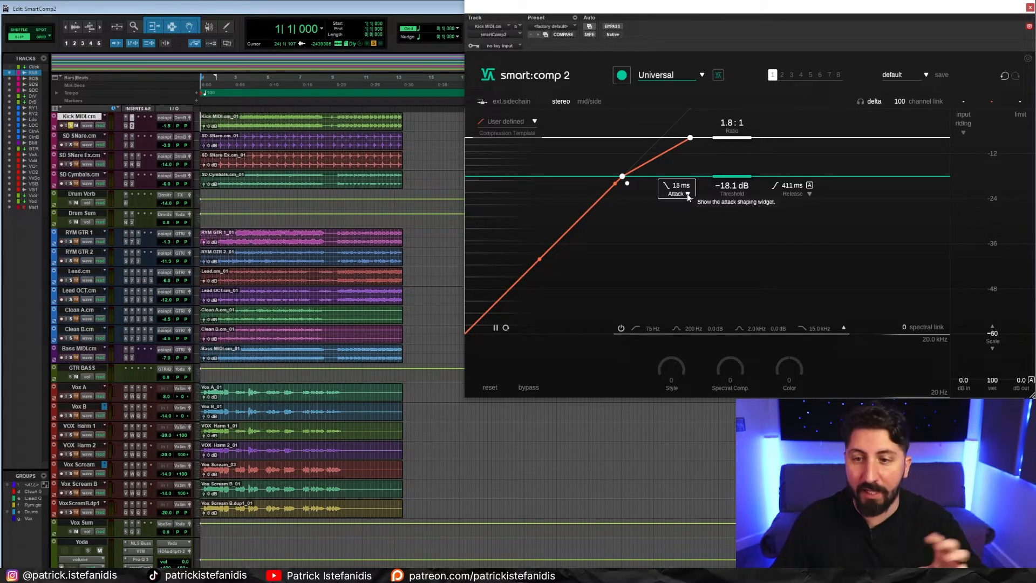
- Shape the compressor's attack on the Kick MIDI track to 68 ms with a 103 ms hold and a shape of 38
left_click(688, 194)
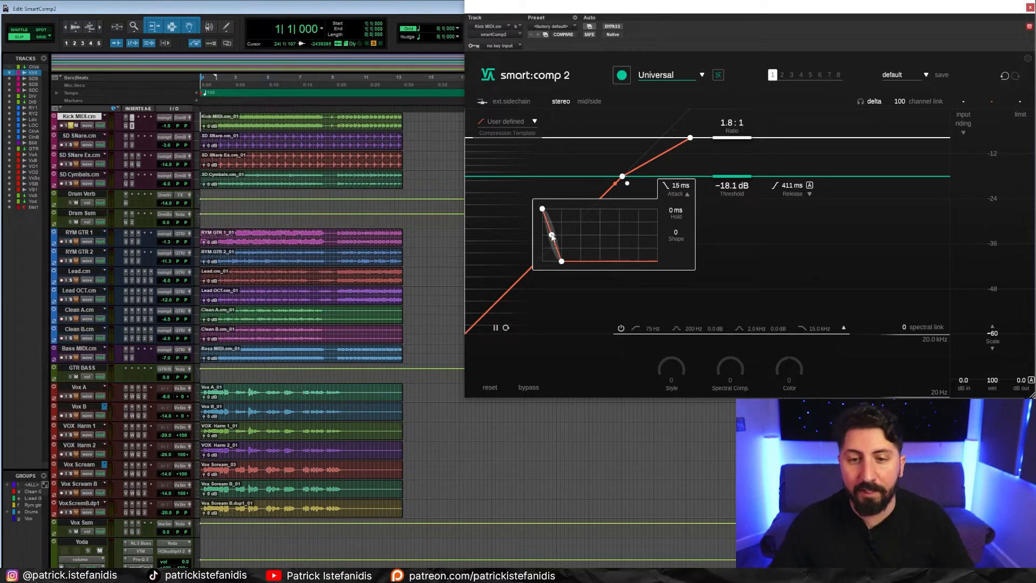
left_click_drag(581, 233, 581, 230)
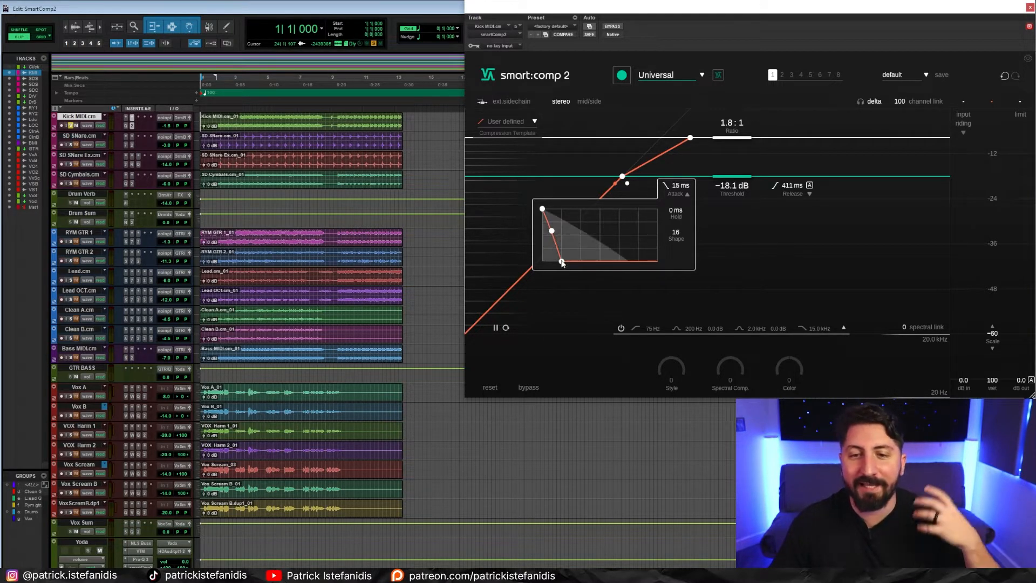
left_click_drag(561, 263, 584, 261)
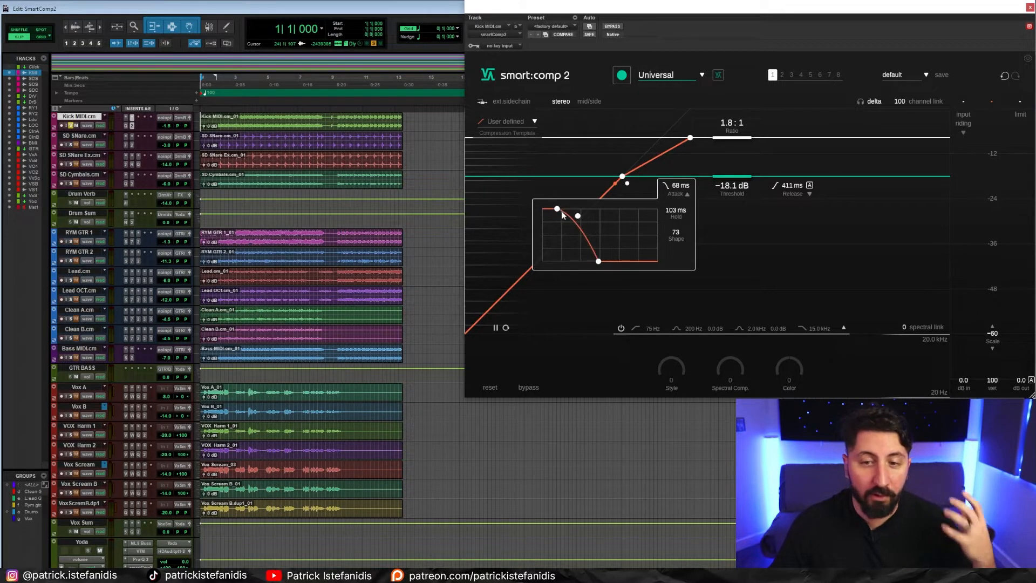
left_click_drag(581, 218, 586, 223)
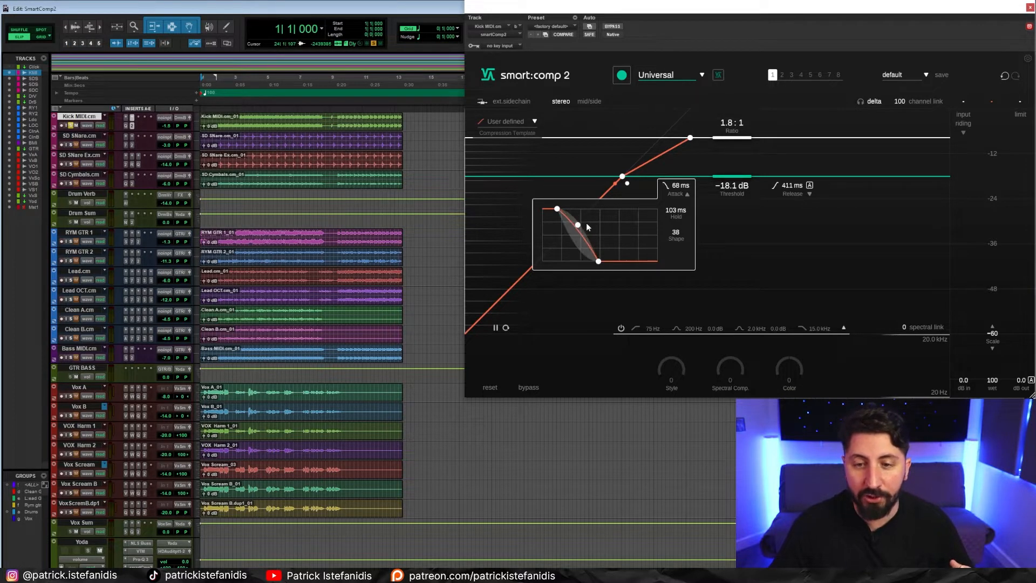
- Set the release hold to 130 ms, and close the release and attack shaping widgets
left_click(809, 194)
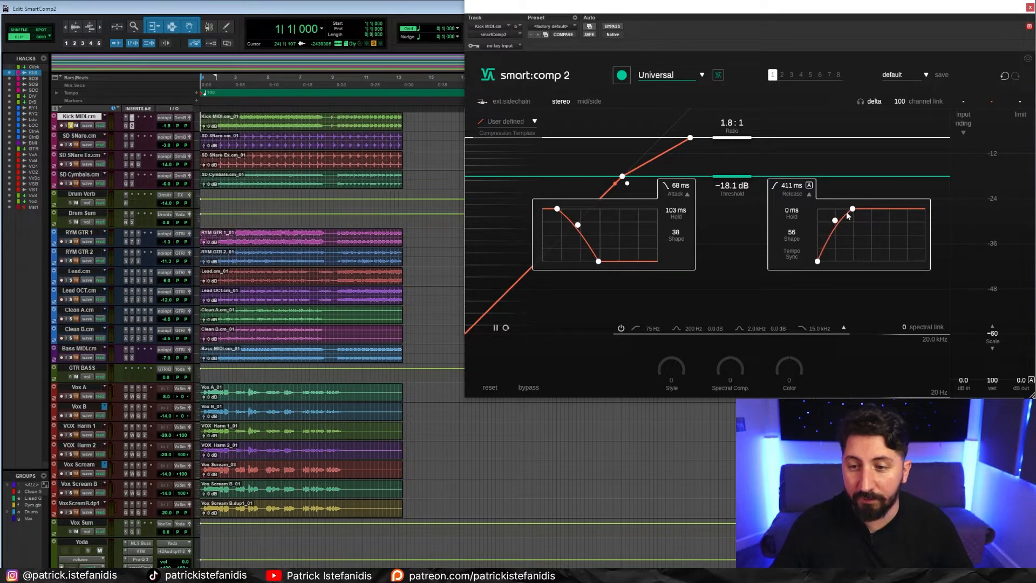
left_click_drag(817, 262, 839, 263)
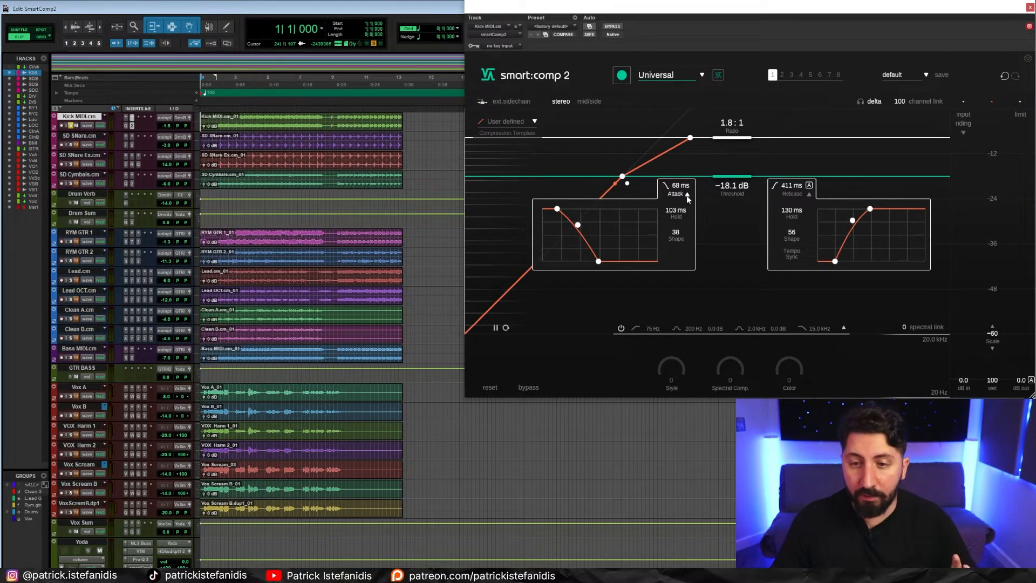
left_click(809, 196)
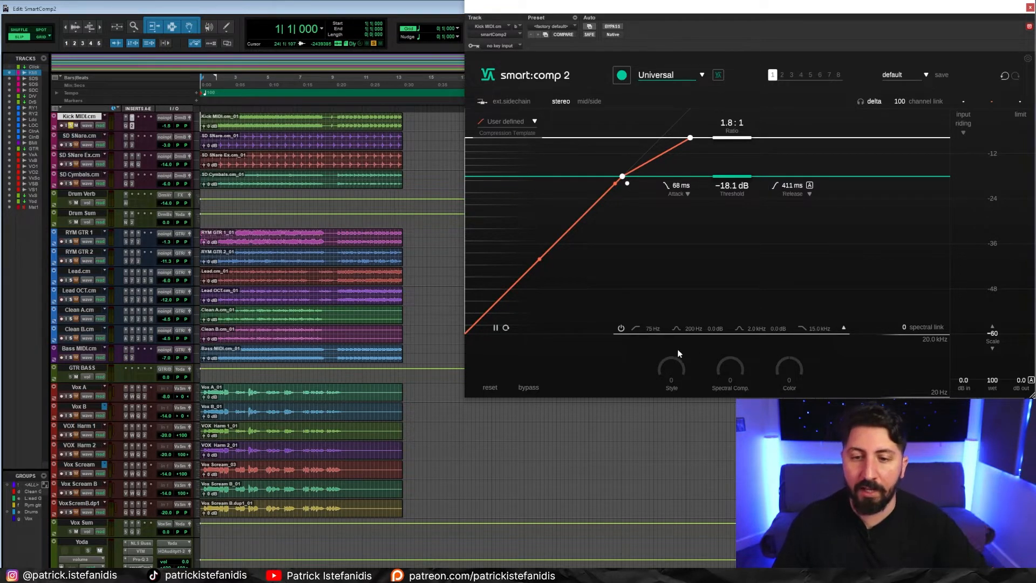
- Shape the sidechain filter with a 55 Hz low cut, −8.8 dB at 228 Hz, −7.3 dB at 2.0 kHz and a 9.1 kHz high cut
left_click(845, 329)
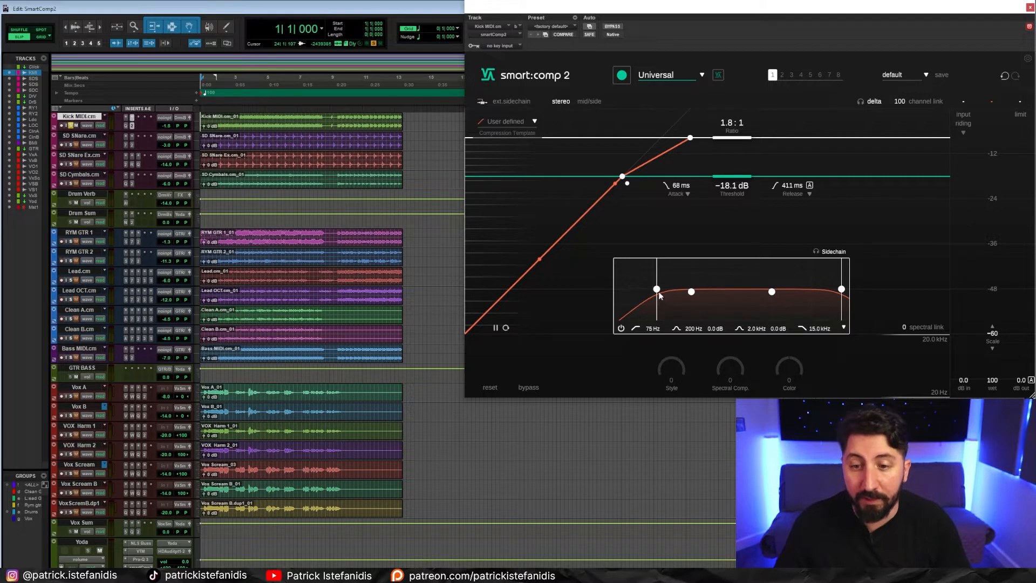
left_click_drag(656, 290, 649, 292)
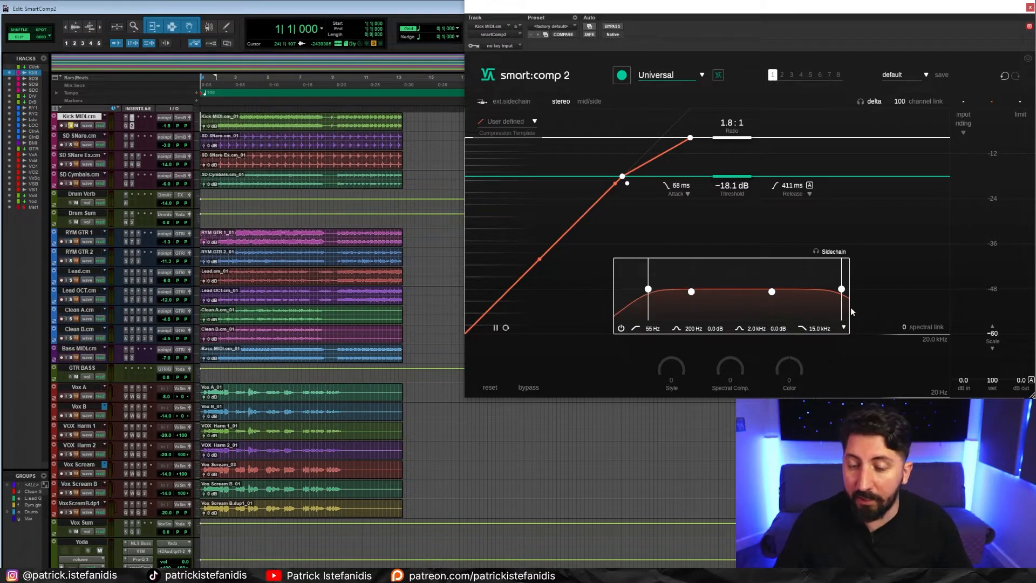
left_click_drag(842, 292, 822, 290)
left_click_drag(691, 292, 697, 303)
left_click_drag(772, 294, 771, 304)
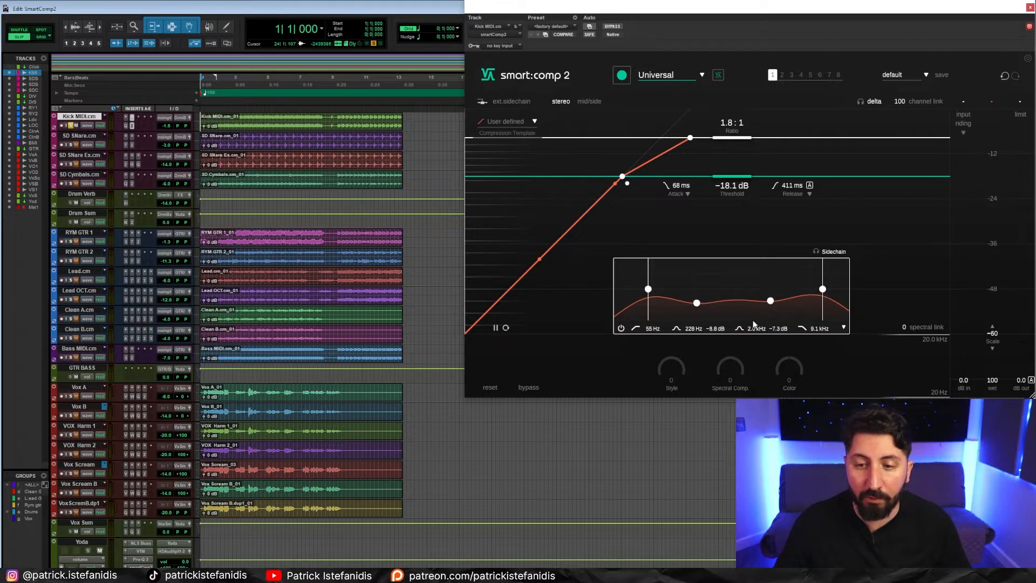
left_click(844, 328)
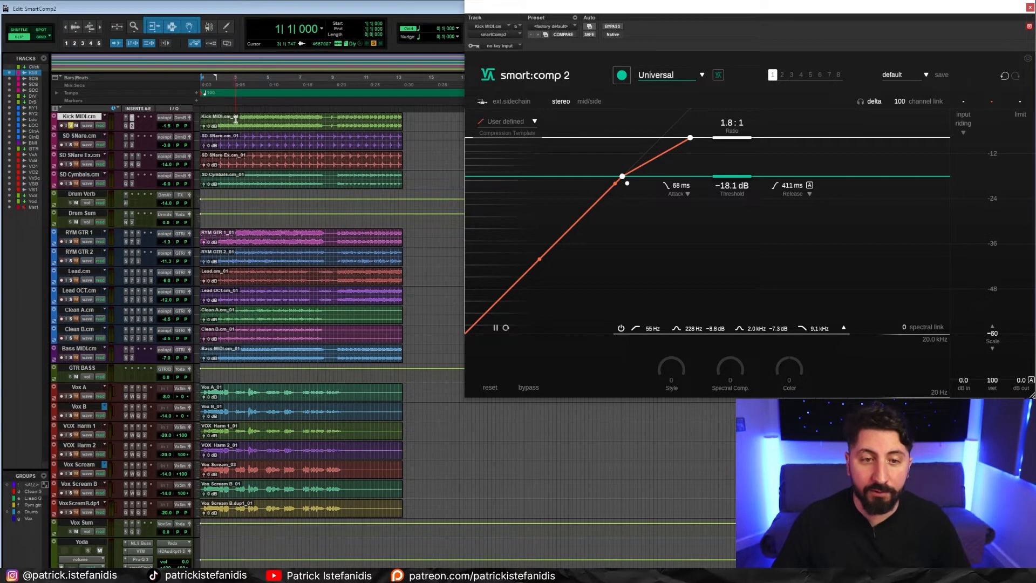
- Return playback to the session start, select the Kick MIDI clip and choose the Drums | Kick compressor profile
key("t")
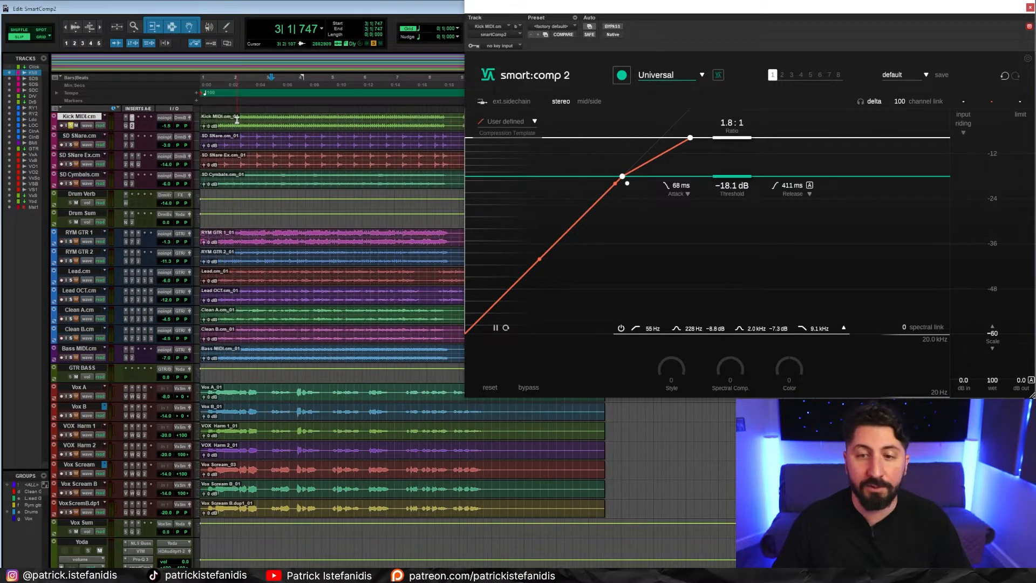
left_click(254, 119)
key("Return")
left_click(265, 129)
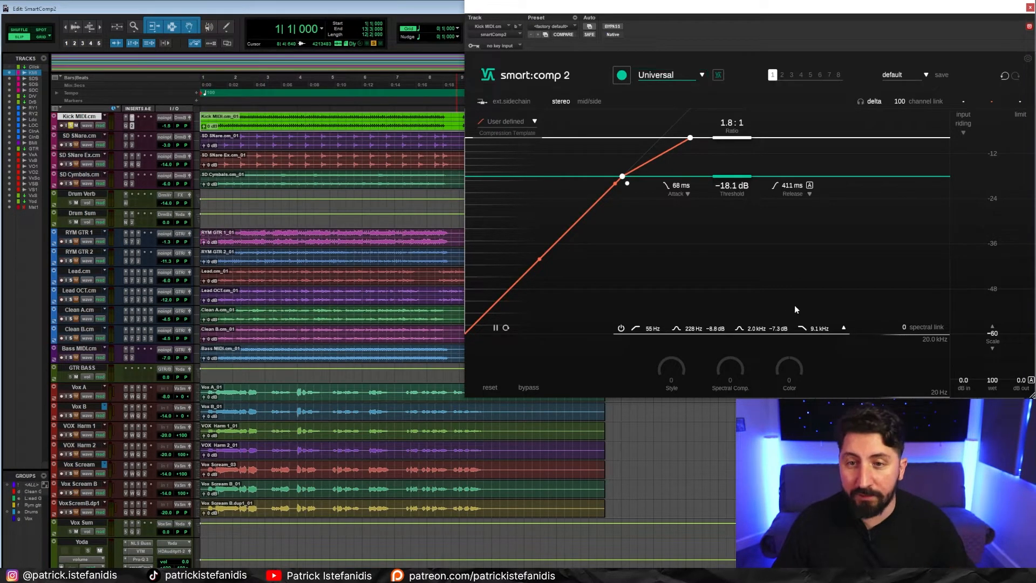
left_click(673, 79)
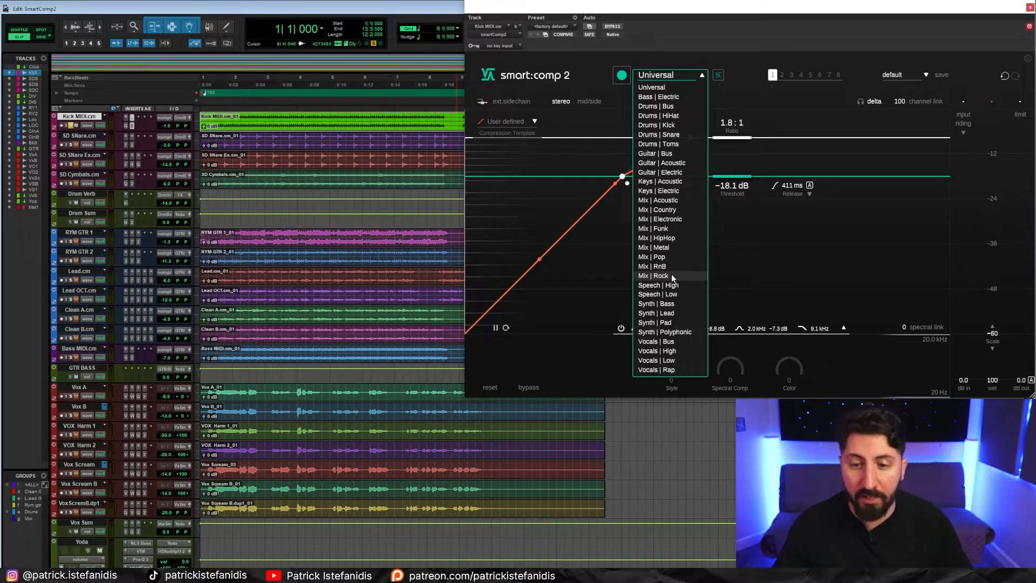
left_click(674, 126)
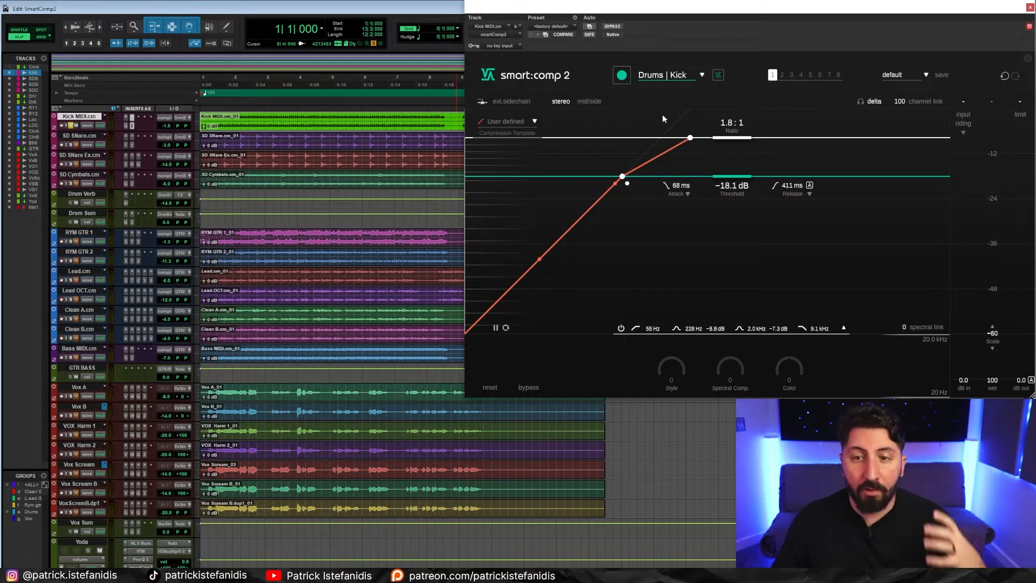
- Run a learning pass on the kick from the session start and audition the learned compression
left_click(233, 117)
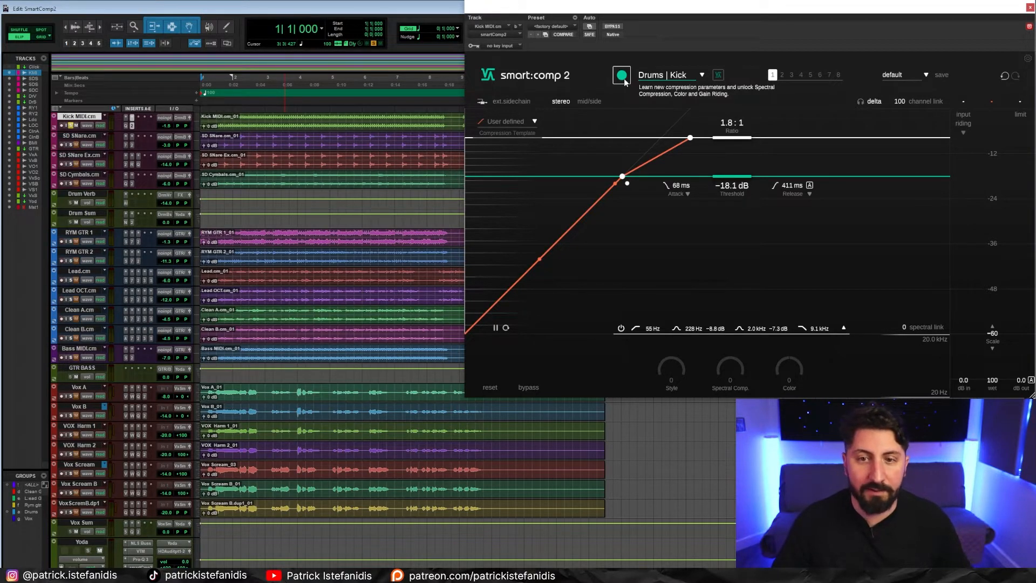
left_click(623, 78)
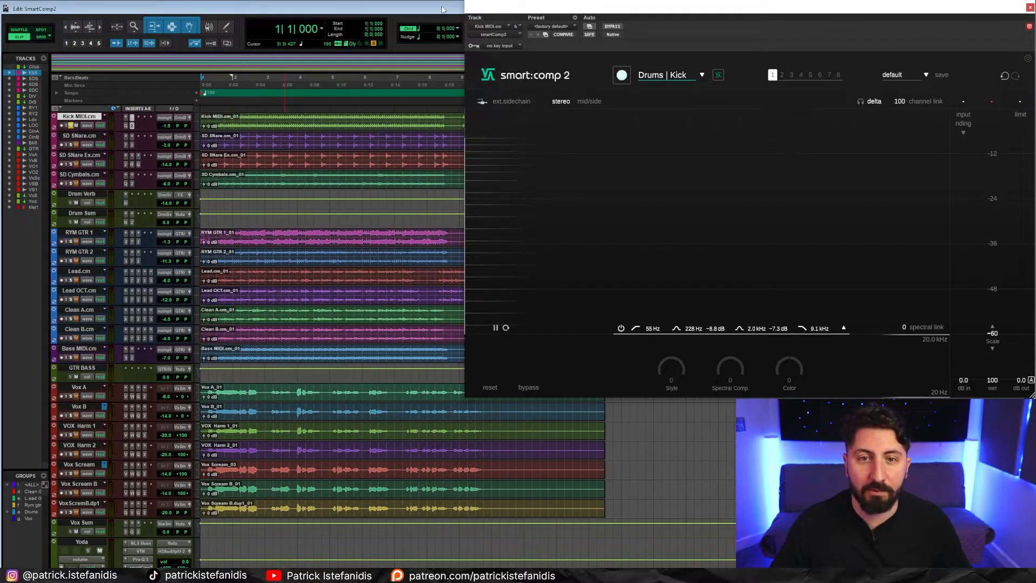
key("space")
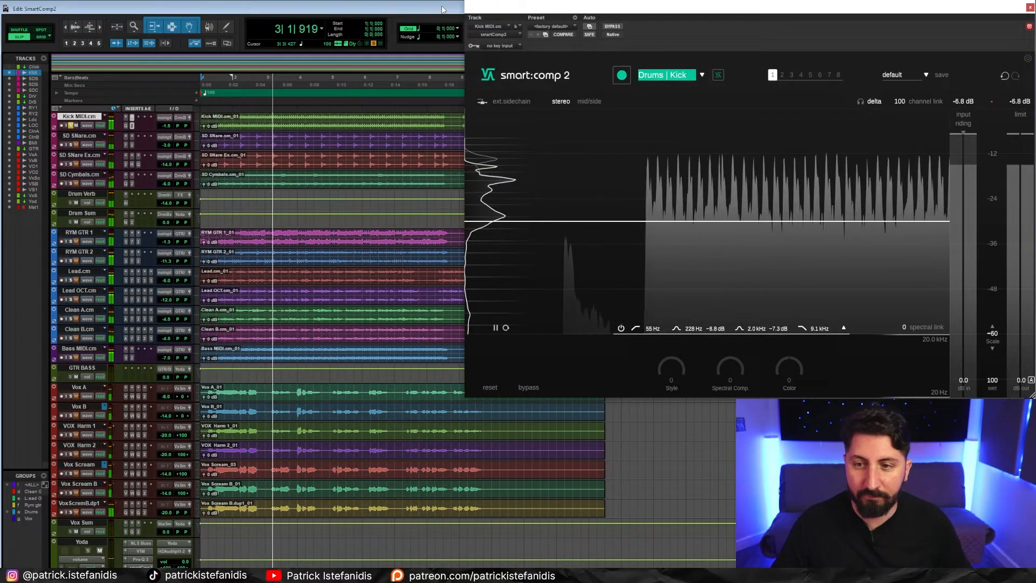
key("space")
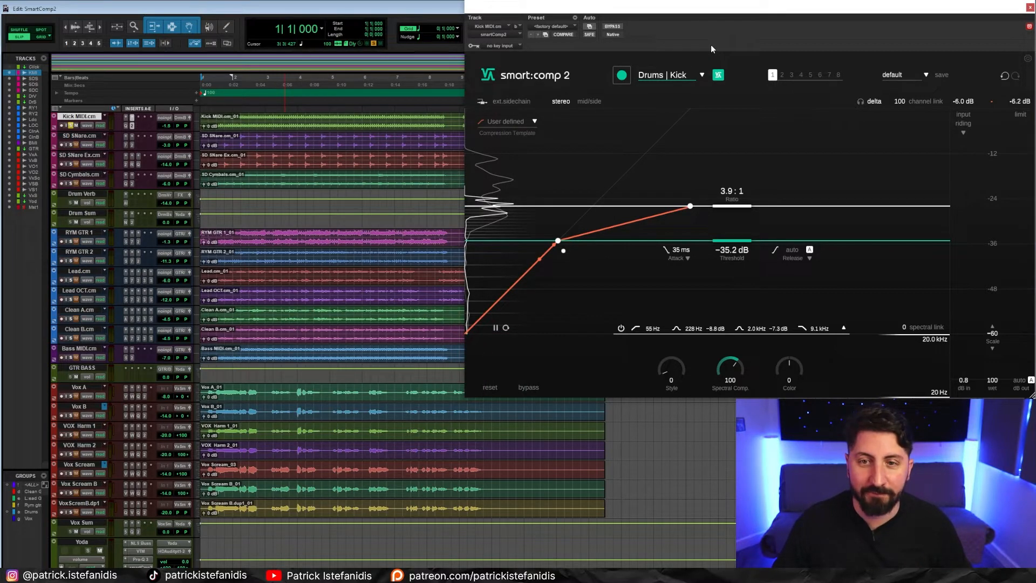
key("space")
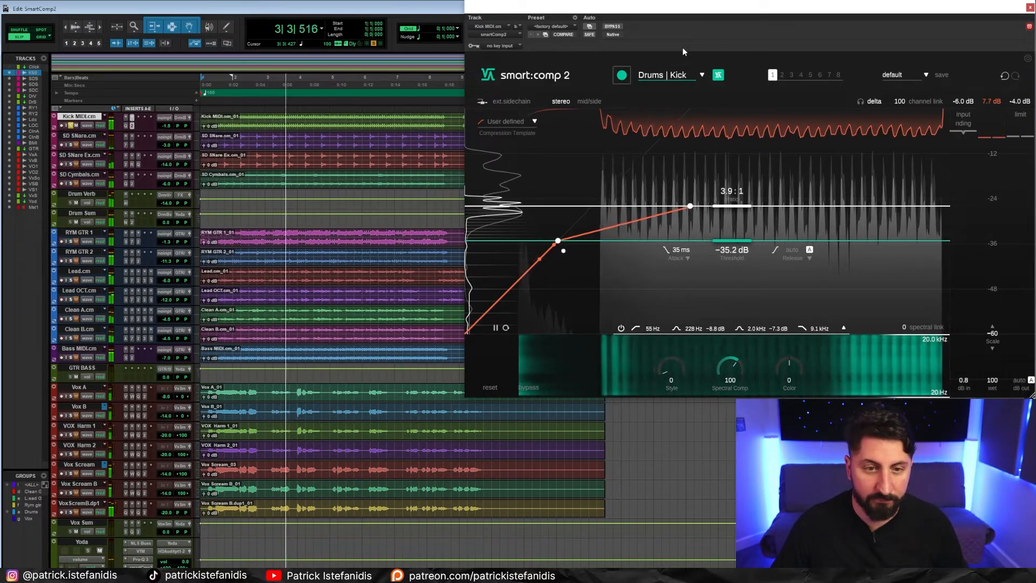
key("space")
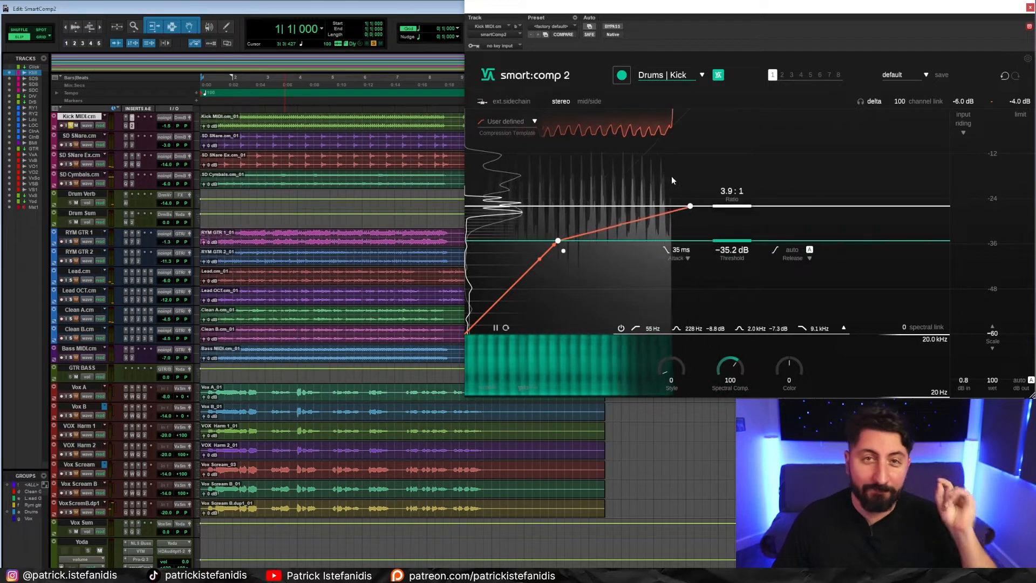
- Set the kick compressor's attack to 0 ms with a shape of 0 in the attack shaping widget and audition it
left_click(687, 259)
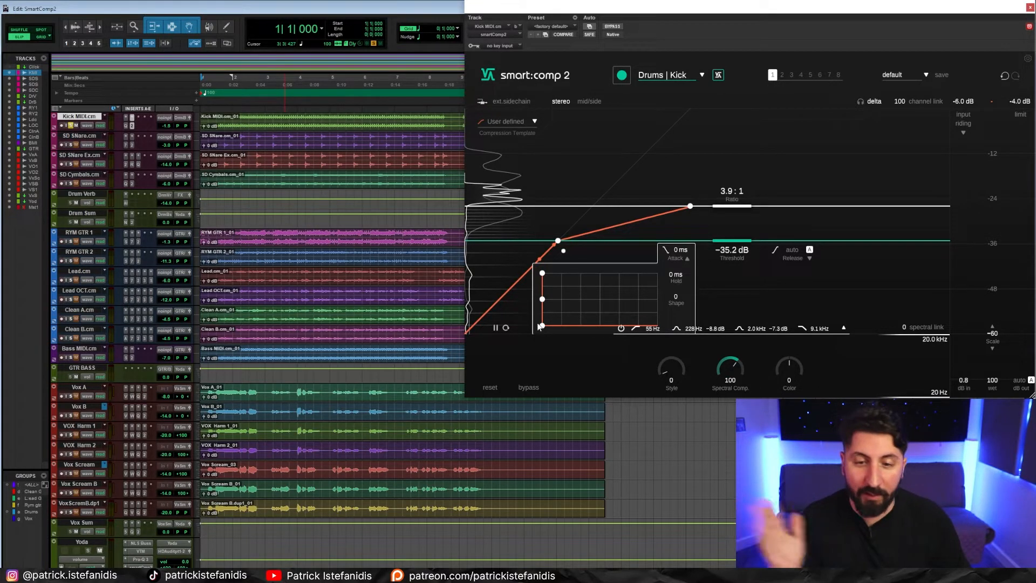
key("space")
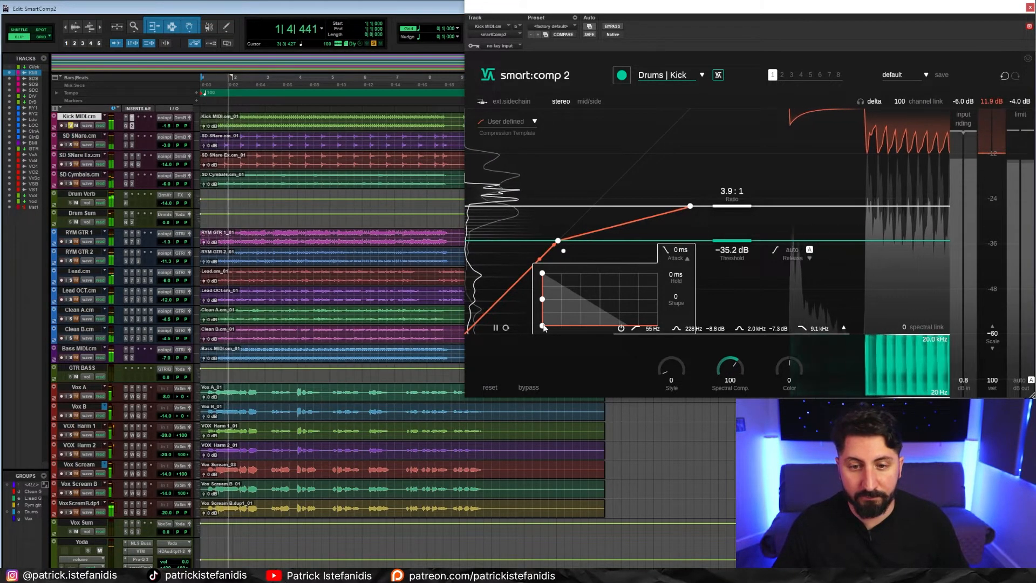
key("space")
- Shape the kick compressor's attack to 13 ms with a shape of 97, auditioning the adjustments from the session start
left_click_drag(543, 326, 563, 275)
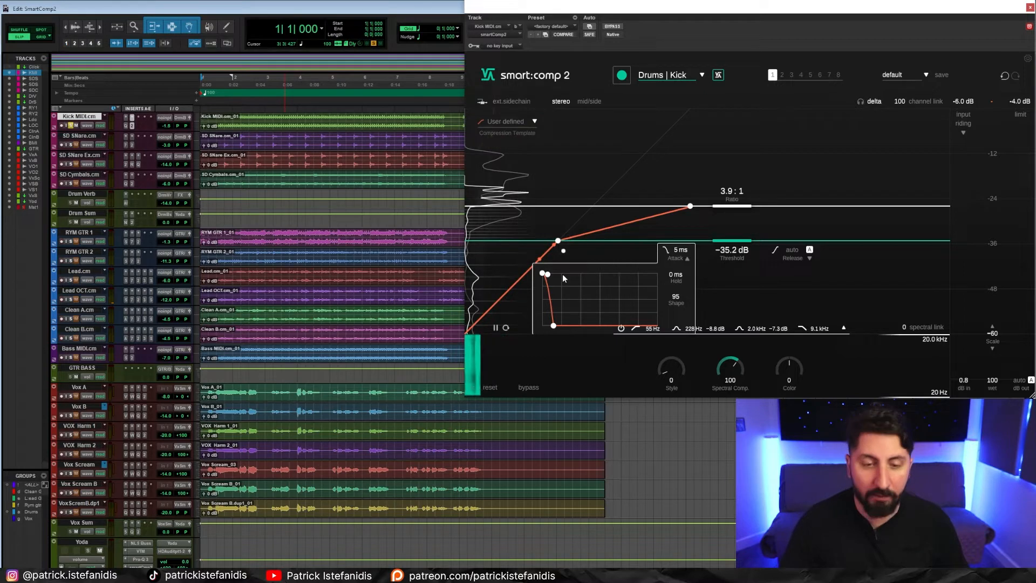
key("space")
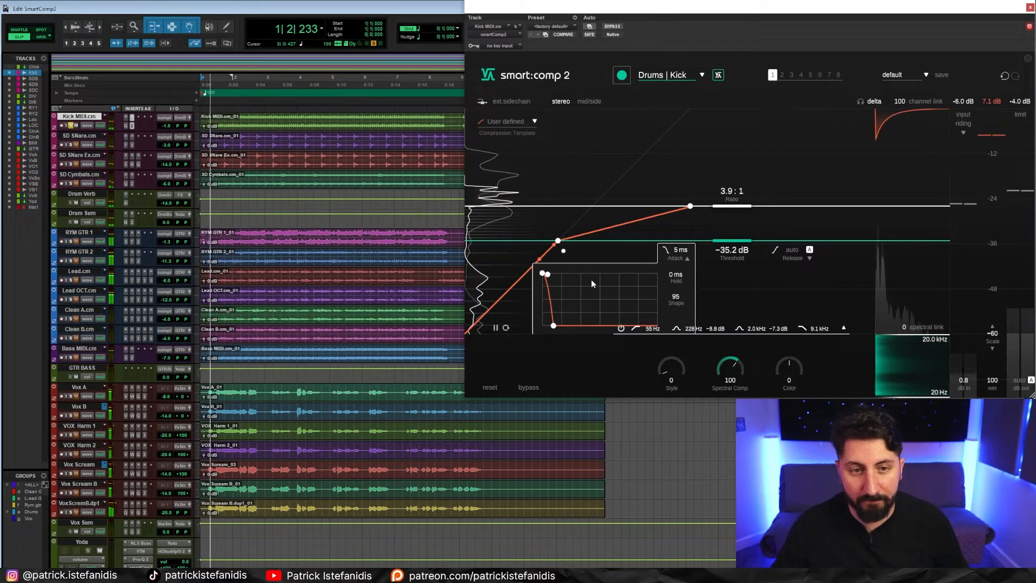
left_click_drag(549, 276, 552, 274)
left_click_drag(554, 330, 560, 326)
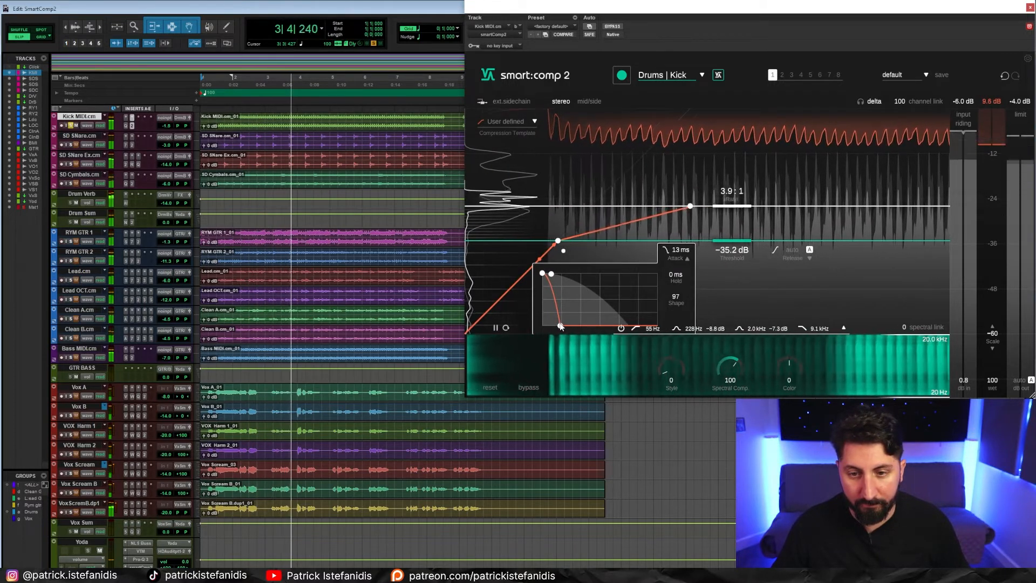
key("space")
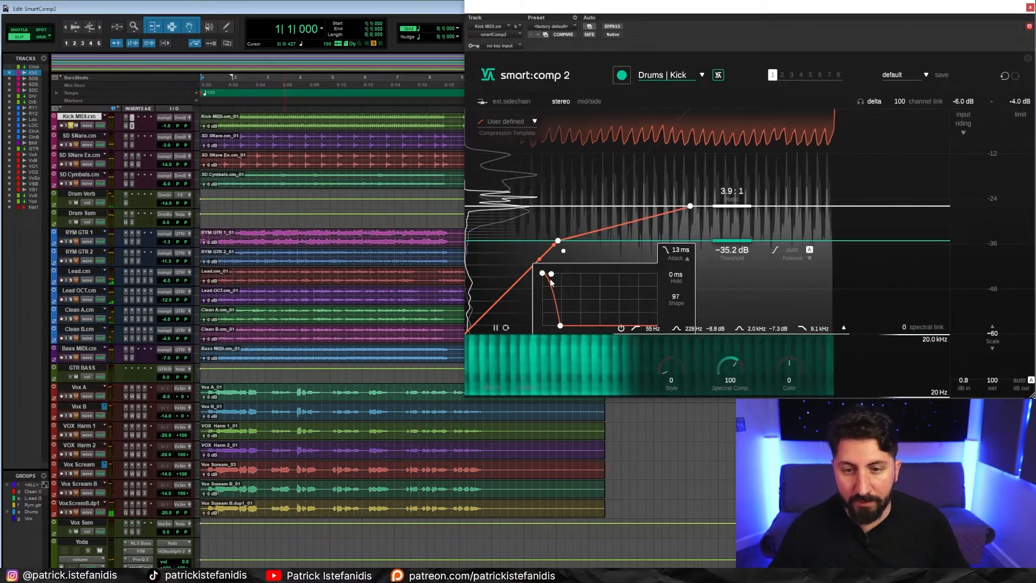
key("space")
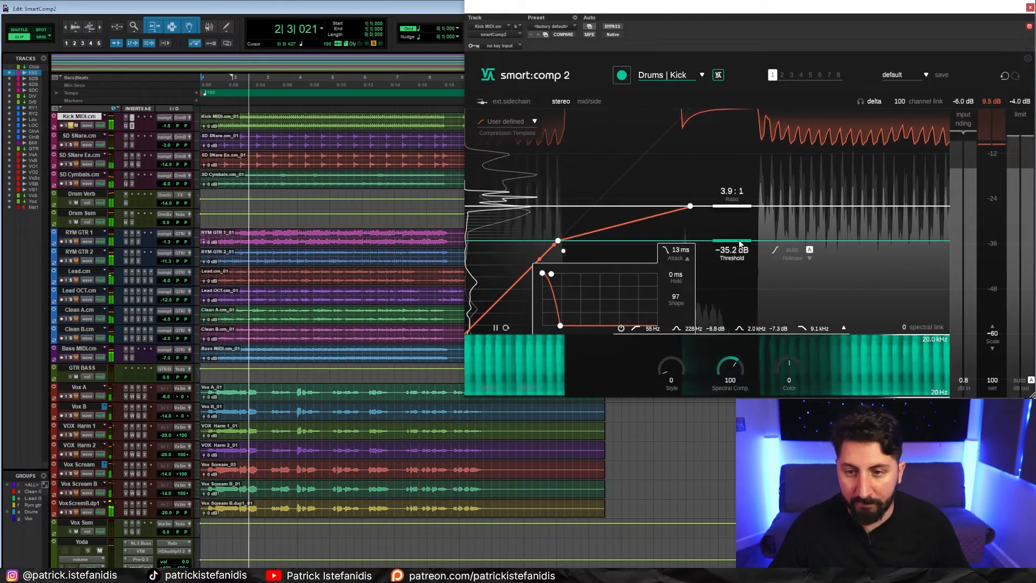
key("space")
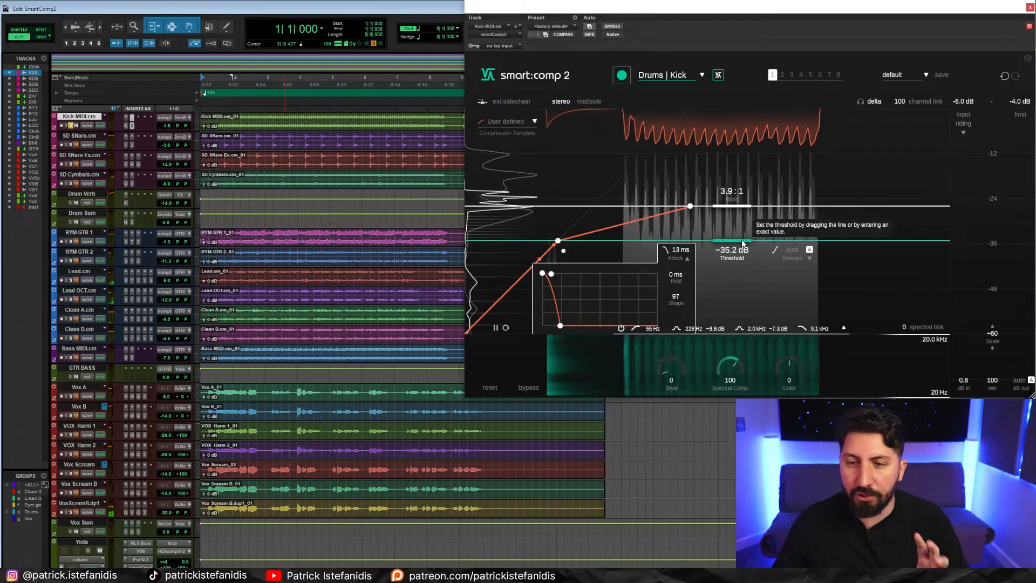
- Audition the kick with a threshold of −38.1 dB, and set the threshold to −34.4 dB and the attack shape to 44
left_click_drag(743, 243, 741, 254)
key("space")
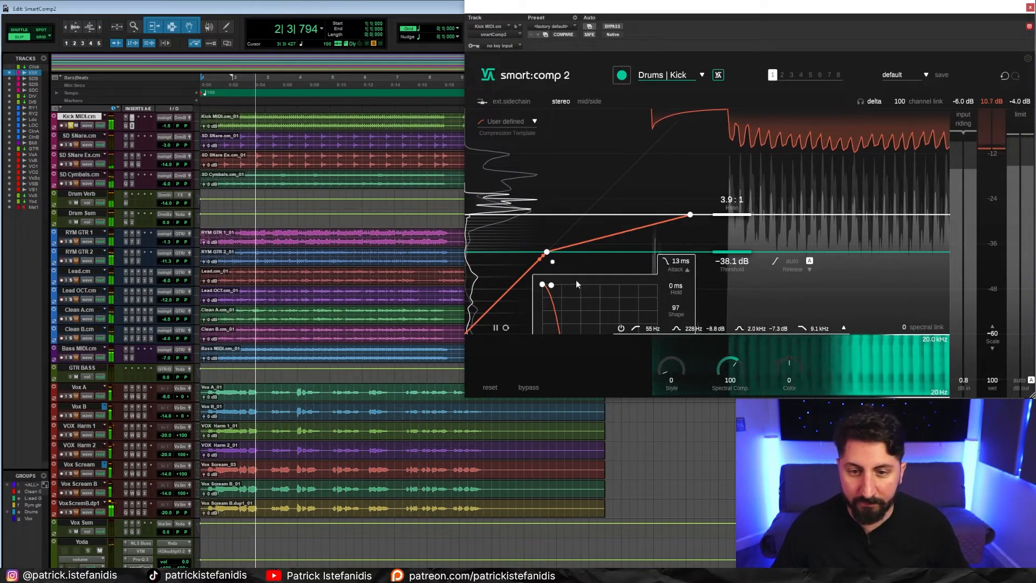
key("space")
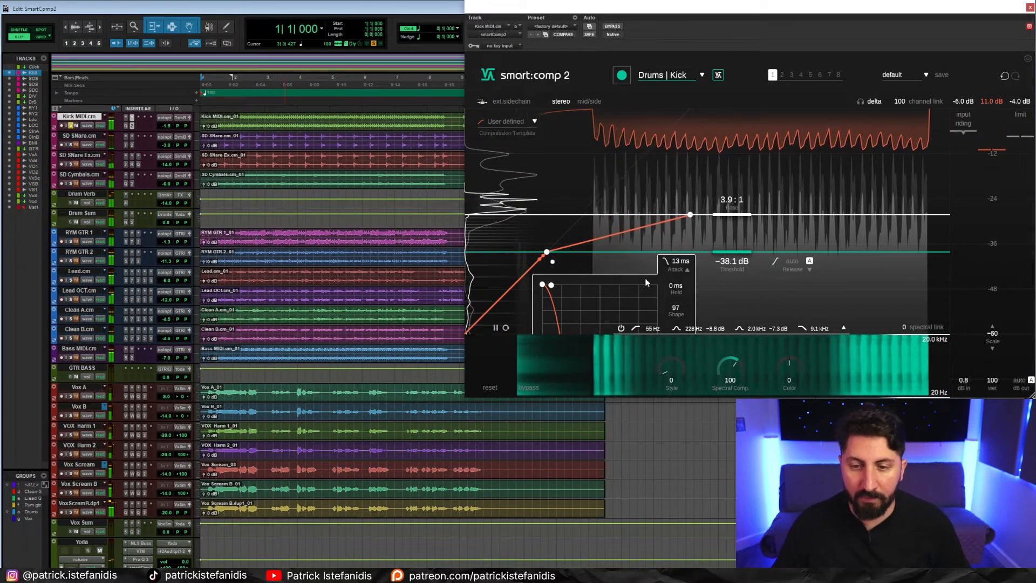
left_click_drag(742, 257, 739, 244)
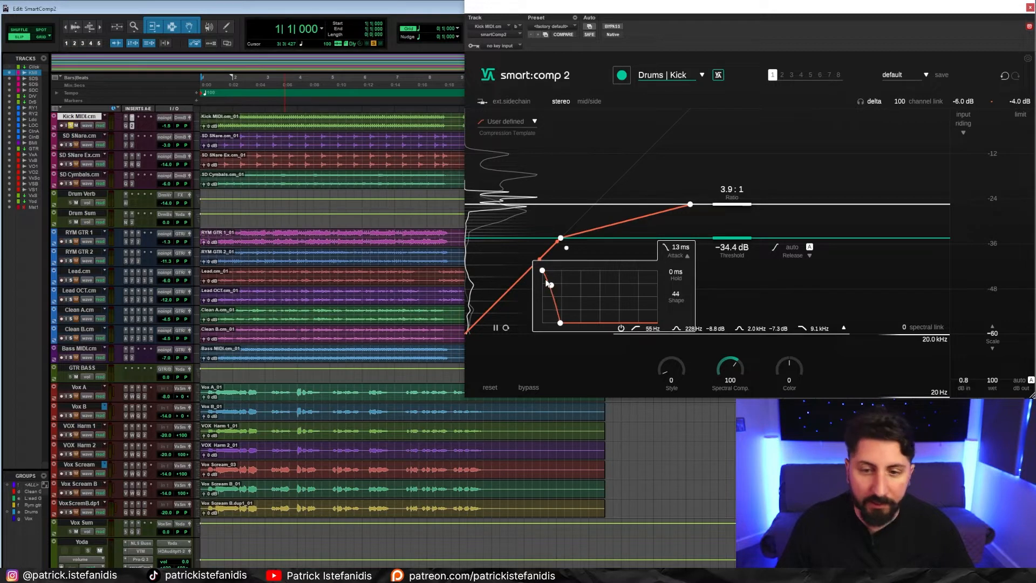
- Set the kick compressor's release to 0 ms and audition the result
left_click(810, 256)
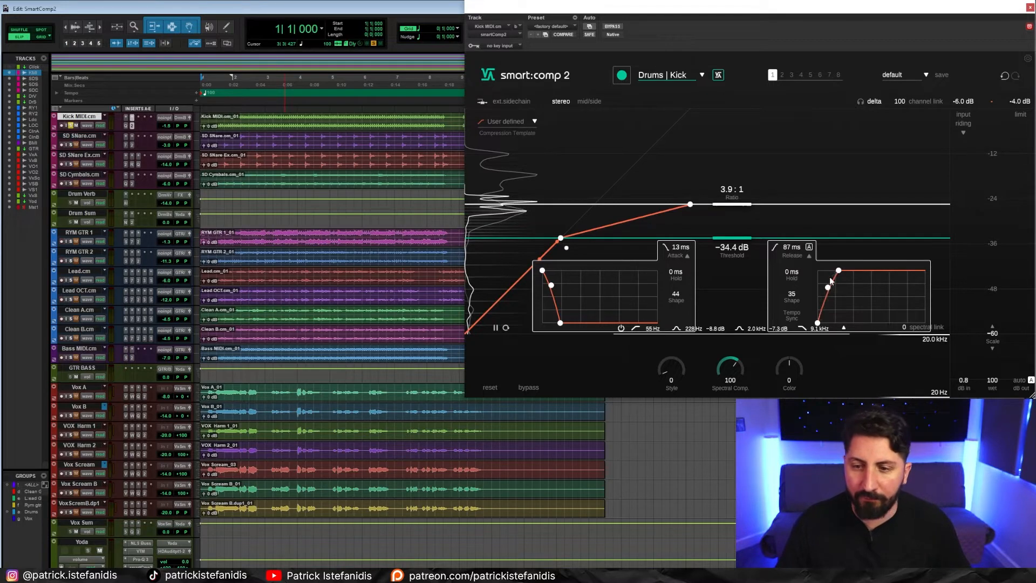
left_click(796, 261)
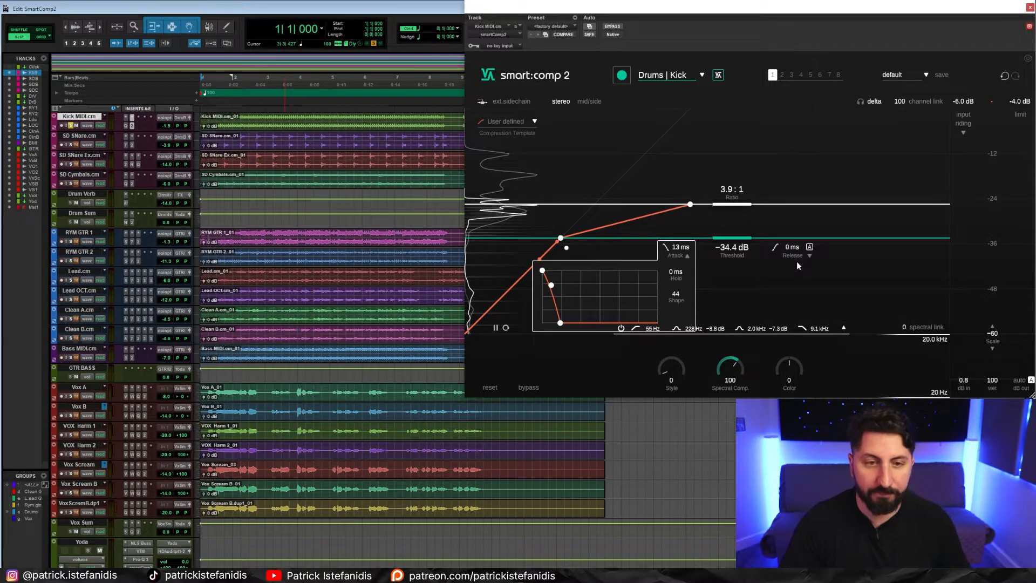
key("space")
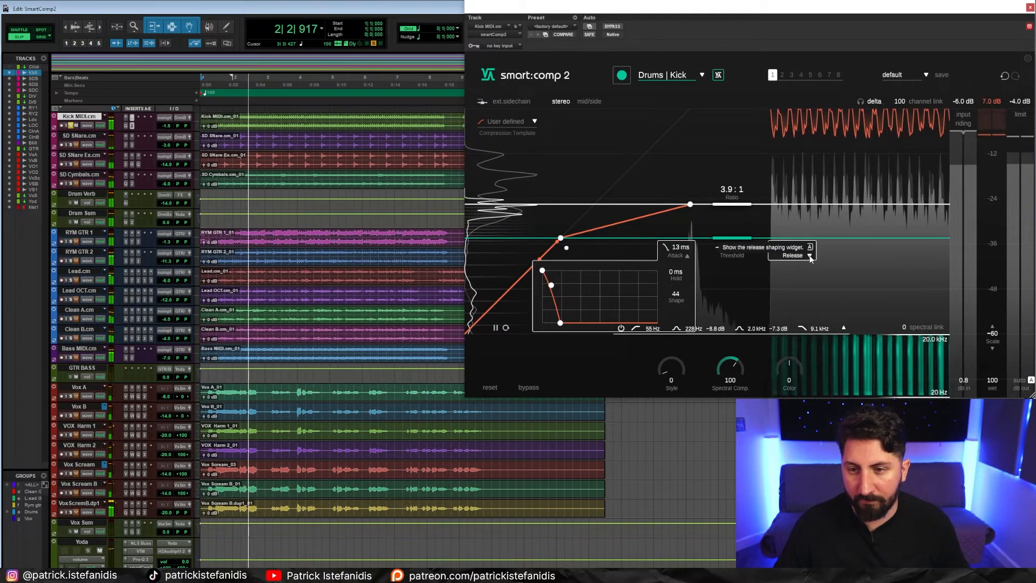
key("space")
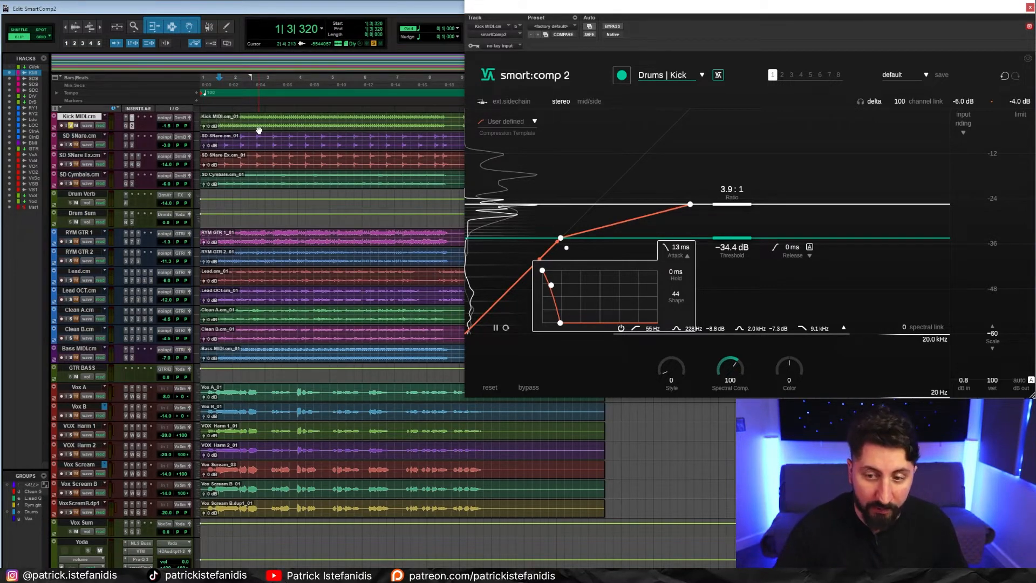
- Audition the kick while shortening the compressor's attack to 0 ms
key("space")
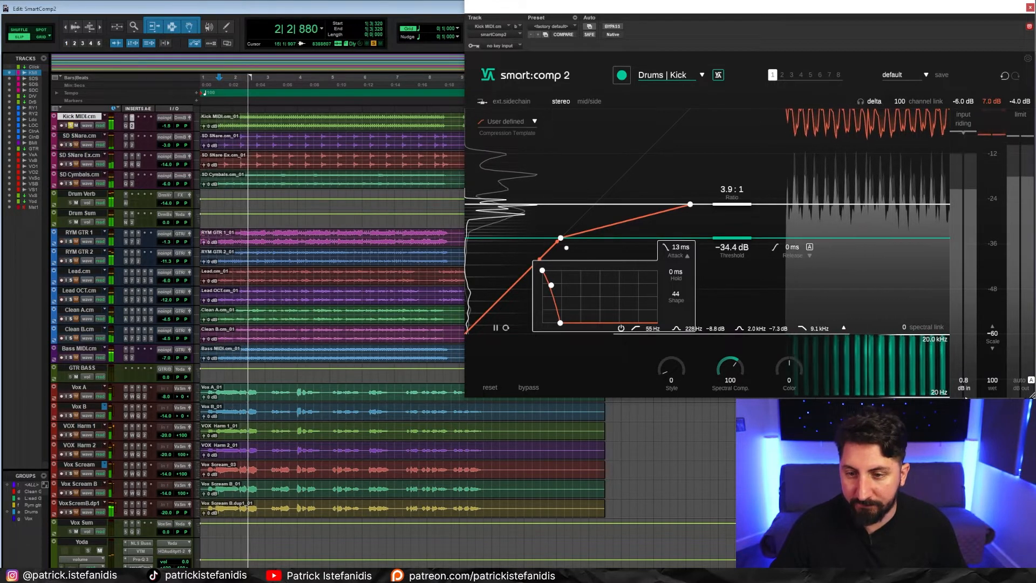
left_click_drag(560, 325, 543, 325)
key("space")
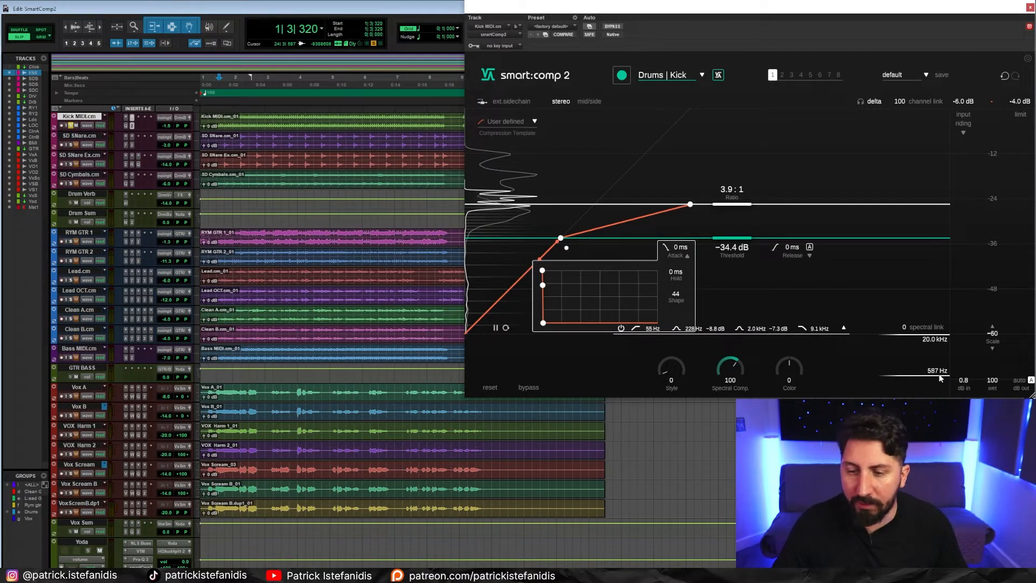
- During playback, set the kick's spectral compression lower limit to 369 Hz, and its ratio to 2.5:1 with a −31.1 dB threshold
key("space")
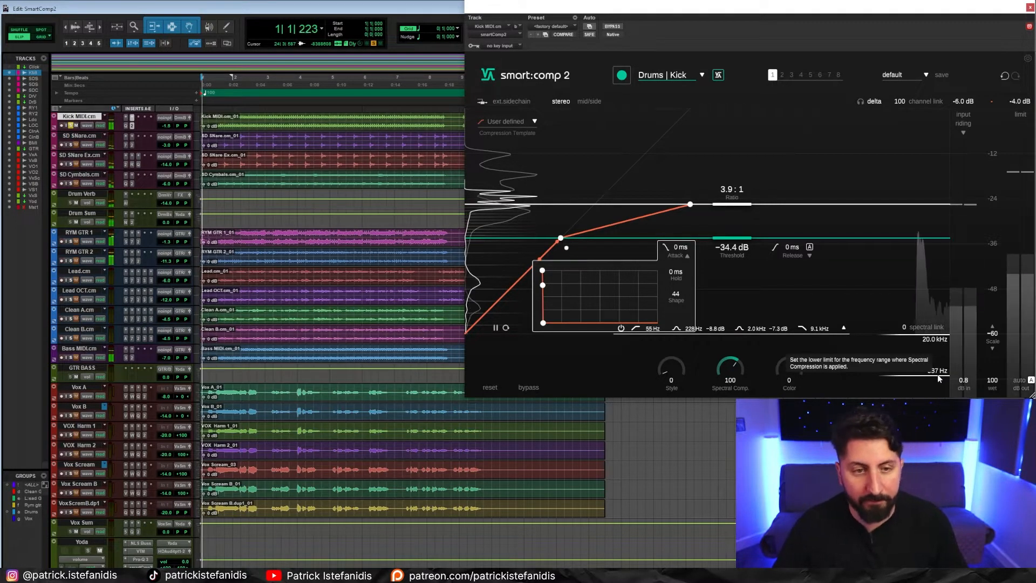
left_click_drag(945, 376, 945, 382)
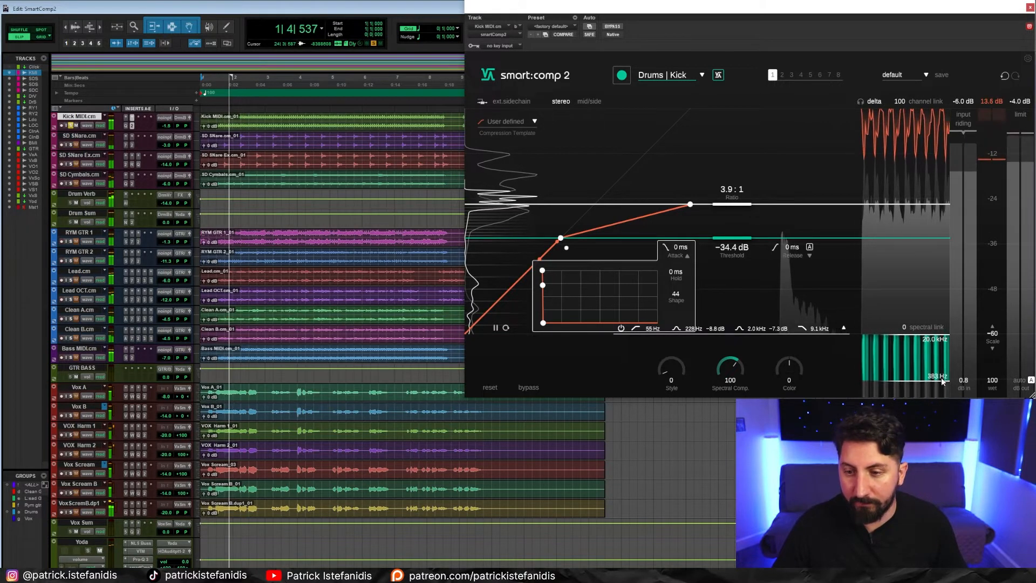
left_click_drag(734, 208, 735, 182)
left_click_drag(731, 238, 732, 227)
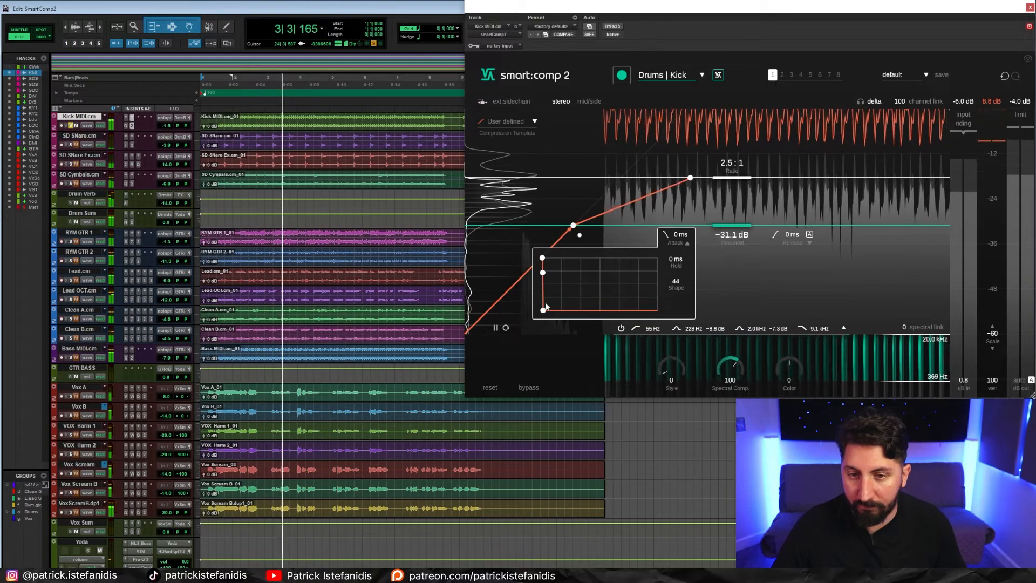
- Lengthen the kick compressor's attack to 5 ms and audition it from the session start
left_click_drag(543, 311, 553, 311)
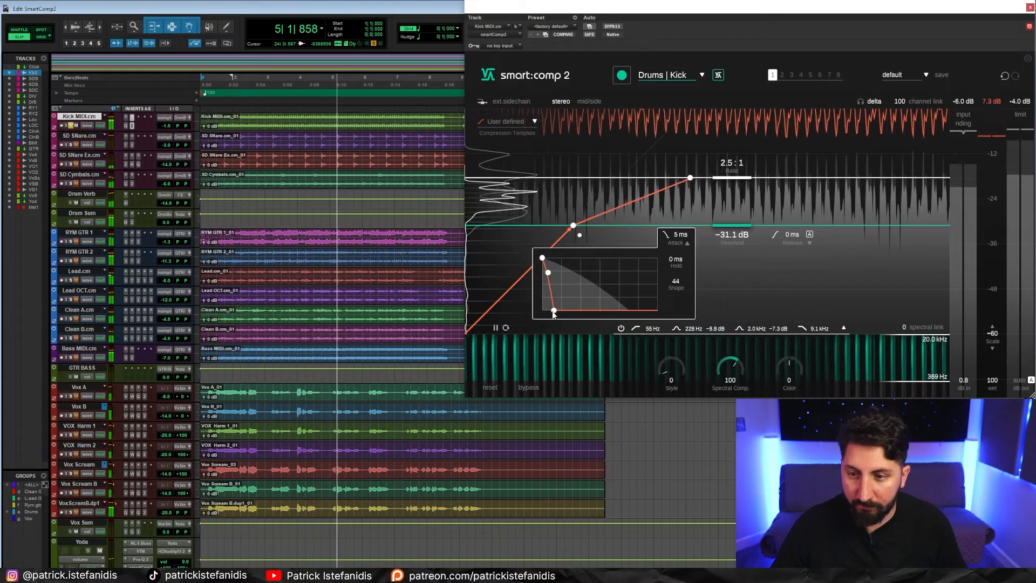
key("space")
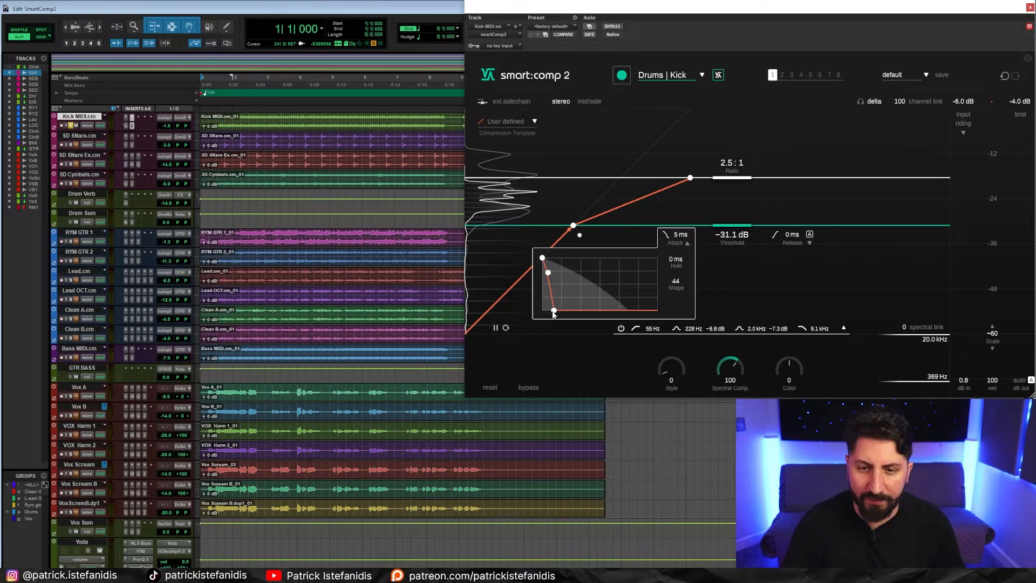
key("space")
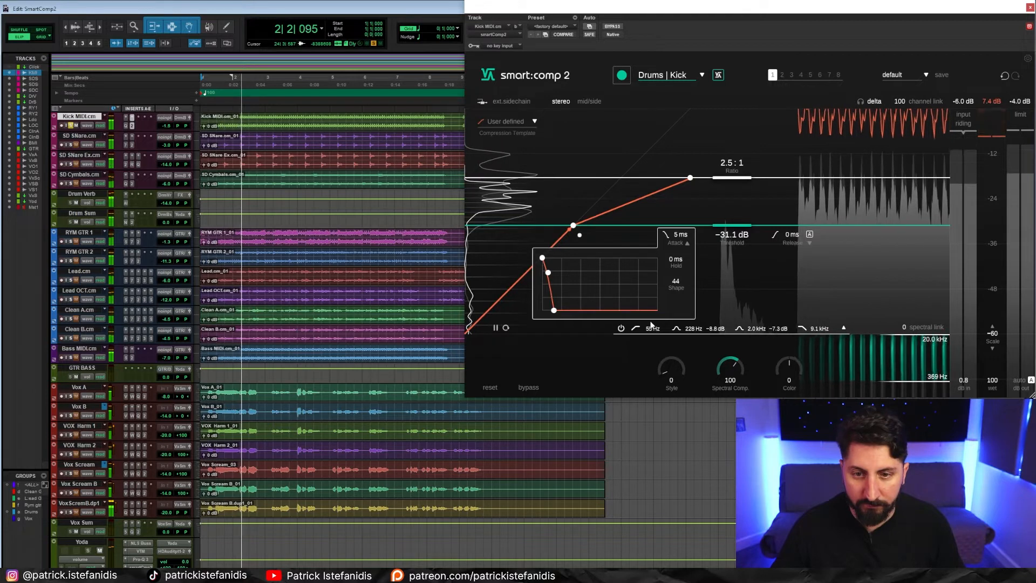
key("space")
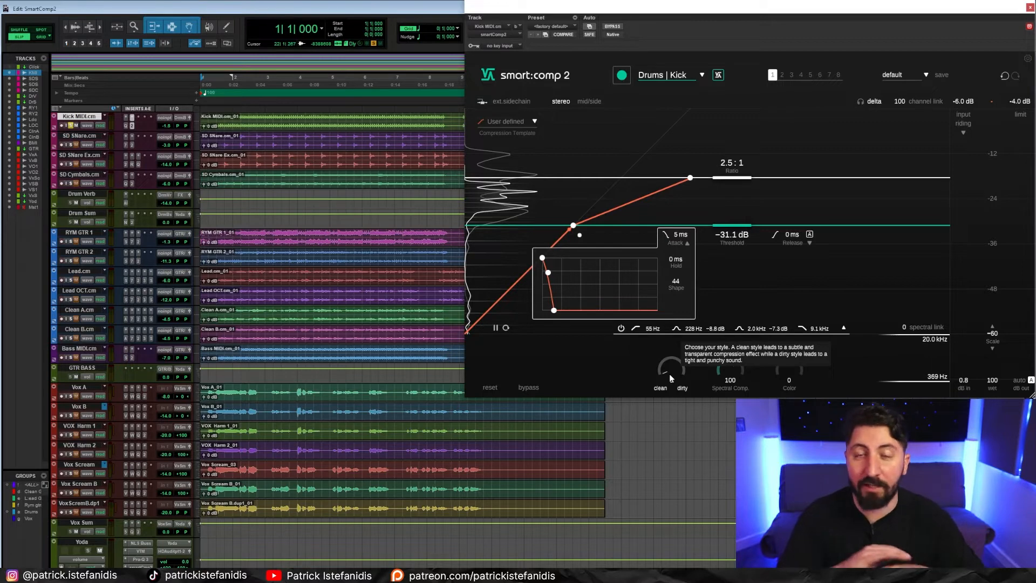
- Move the kick compressor's Style towards dirty at about 31 and audition the change
left_click_drag(668, 377, 668, 344)
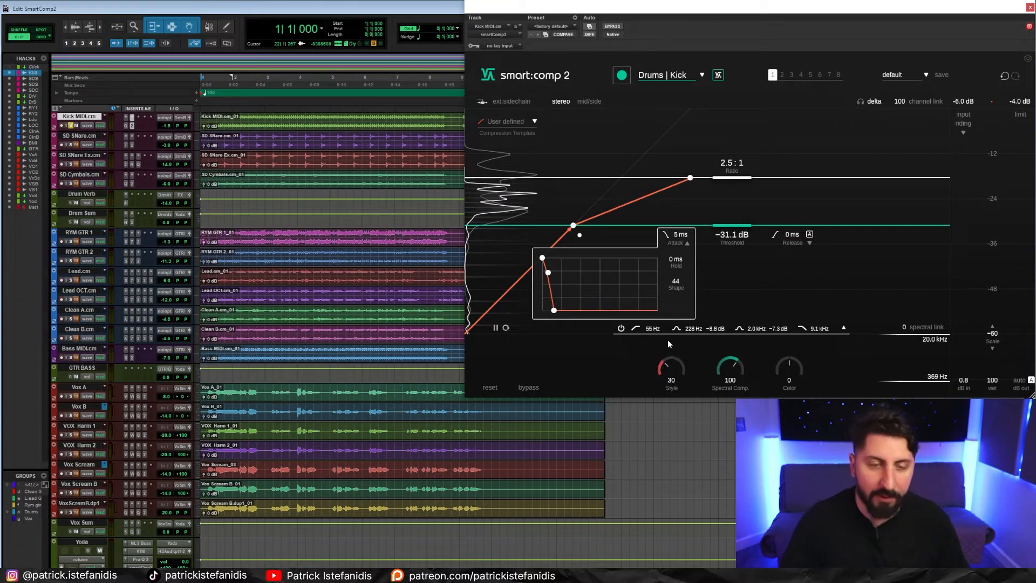
key("space")
mouse_move(667, 366)
left_mouse_down()
mouse_move(659, 400)
mouse_move(661, 370)
left_mouse_up()
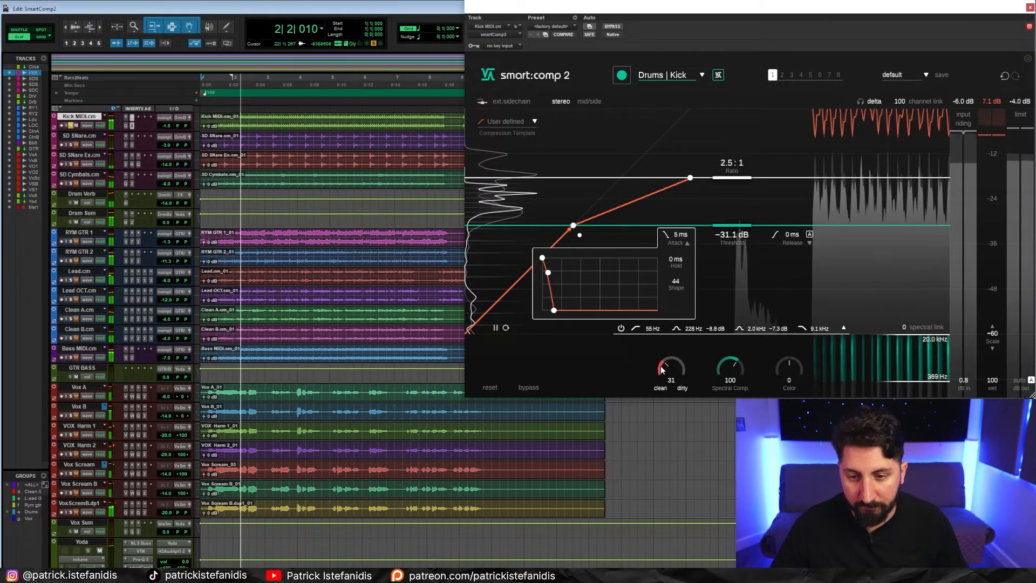
key("space")
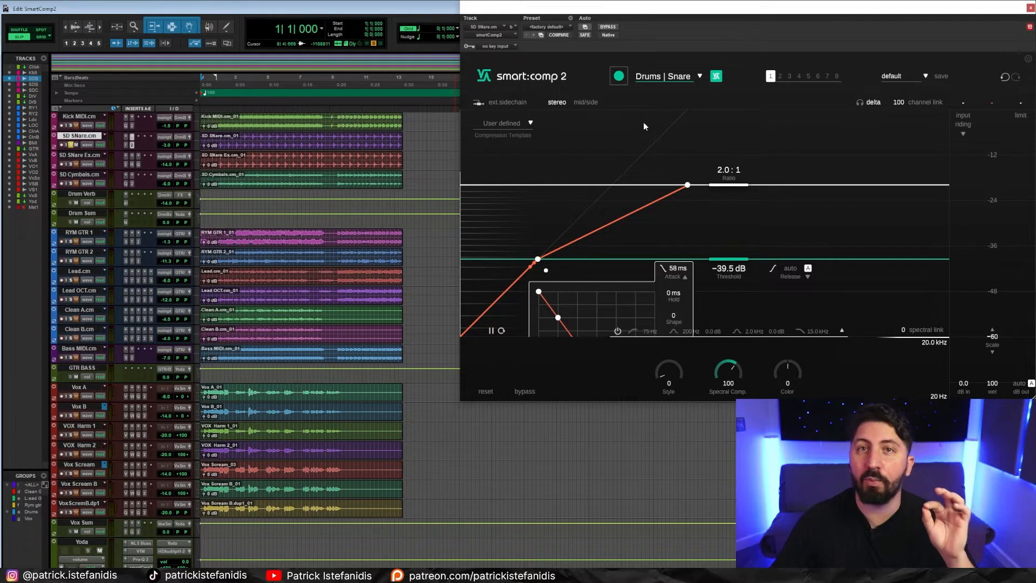
- Audition the snare with its compressor bypassed and with it active to compare the two
left_click(605, 28)
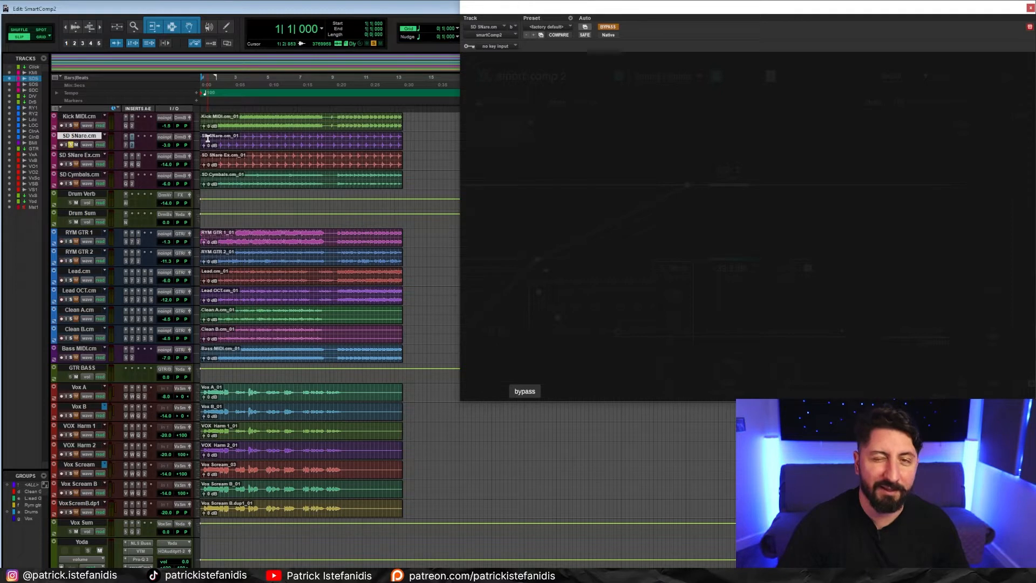
key("space")
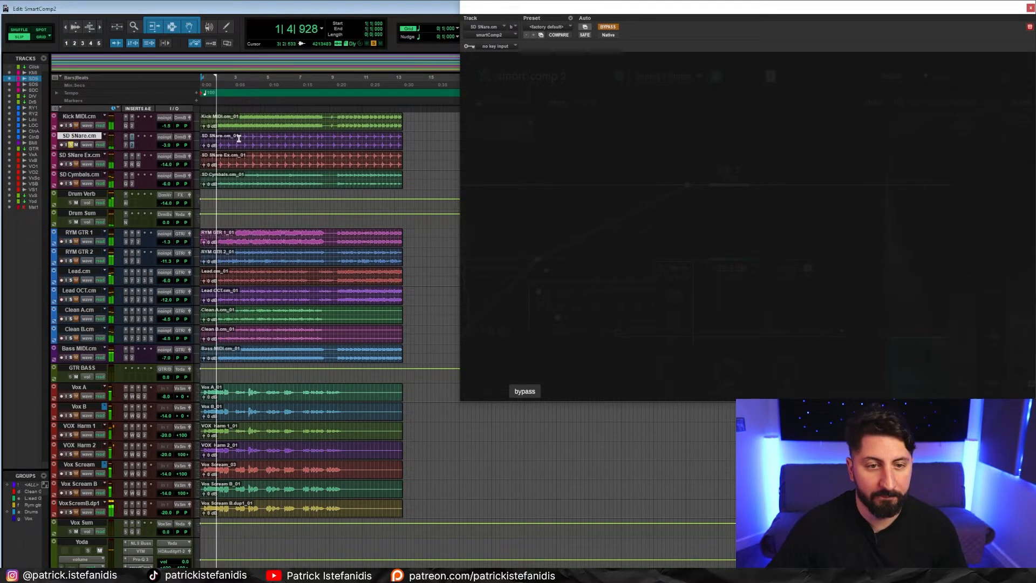
left_click(608, 27)
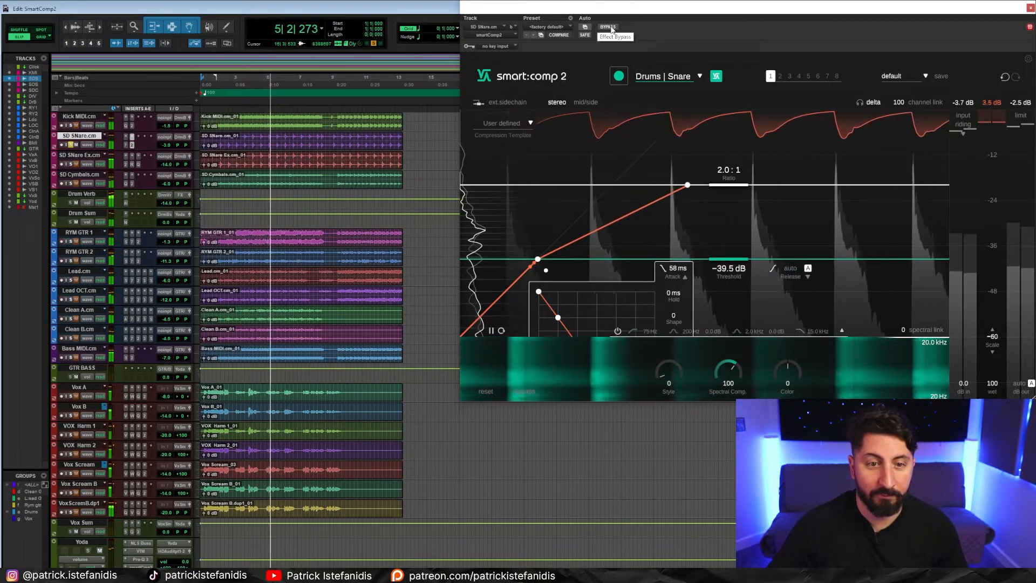
key("space")
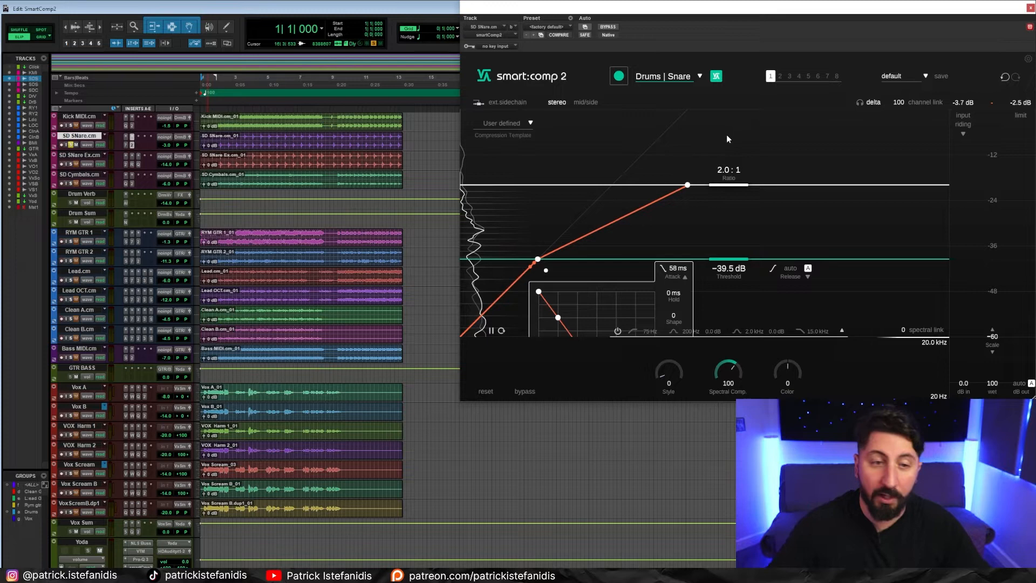
- Open the kick track's compressor and take the snare track out of solo
left_click(132, 119)
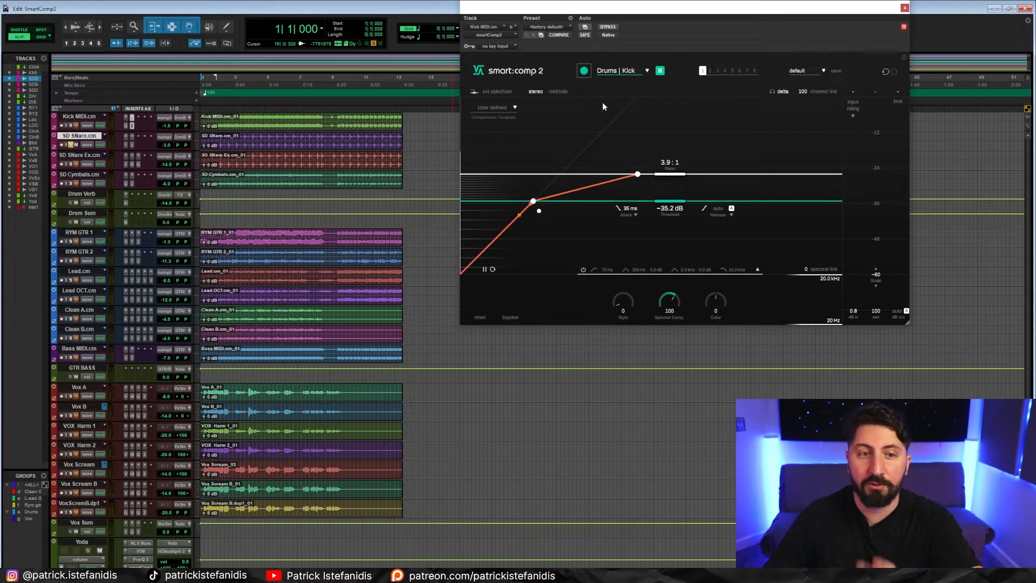
left_click(70, 145)
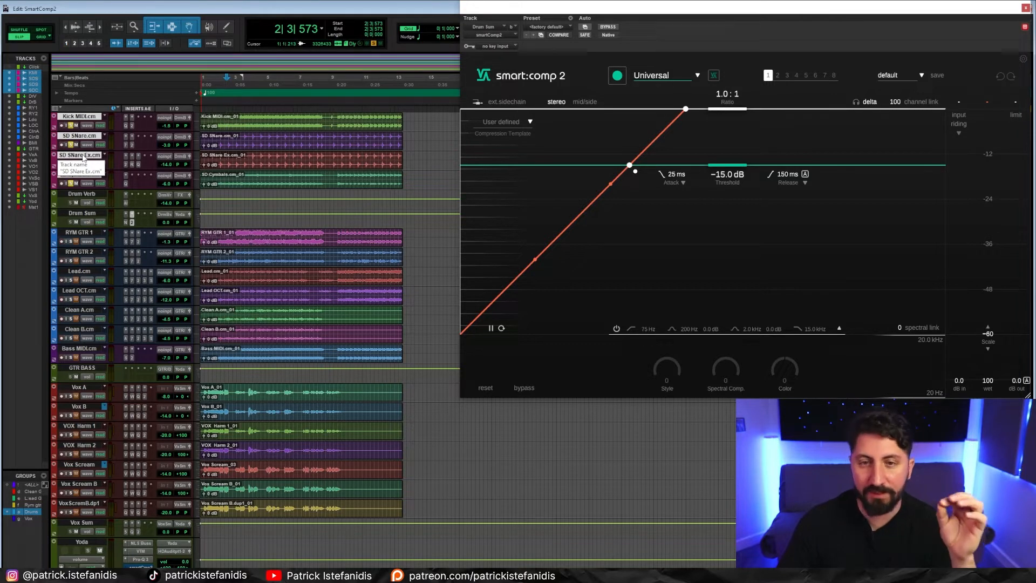
- Review the profile list of the Drum Sum compressor and audition the soloed drums with that compressor bypassed
left_click(664, 77)
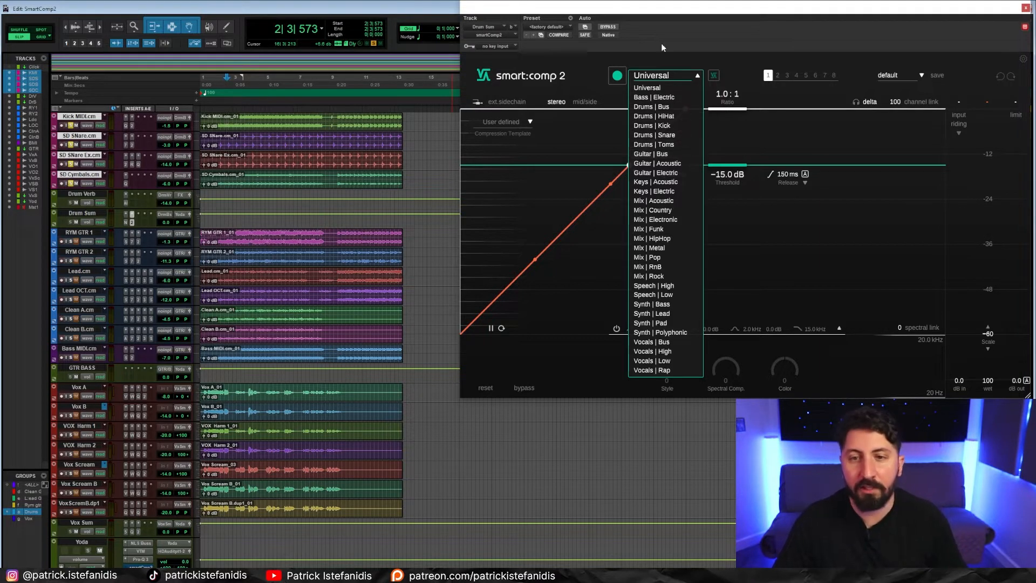
left_click(698, 76)
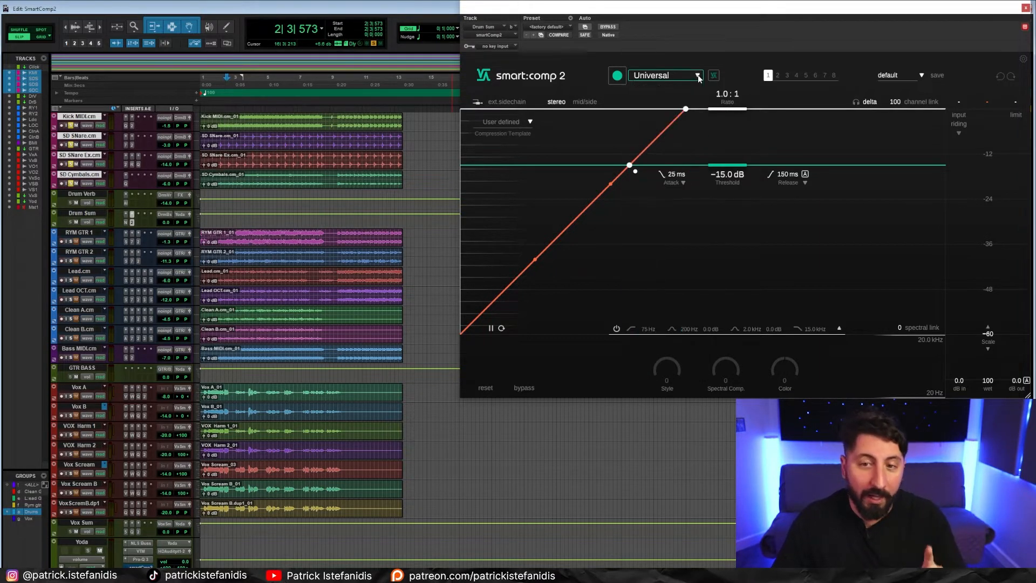
left_click(266, 188)
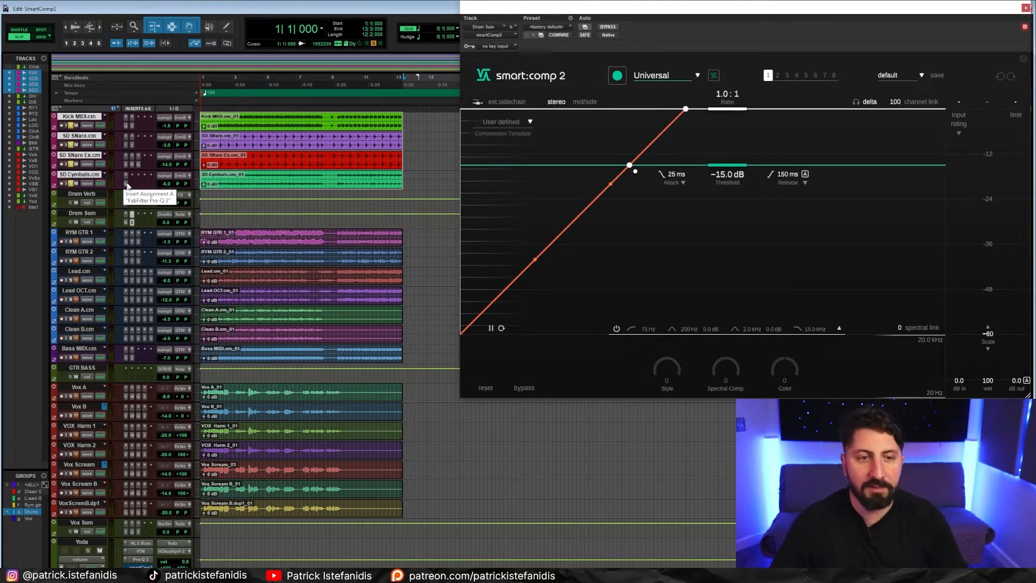
left_click(132, 222, "ctrl")
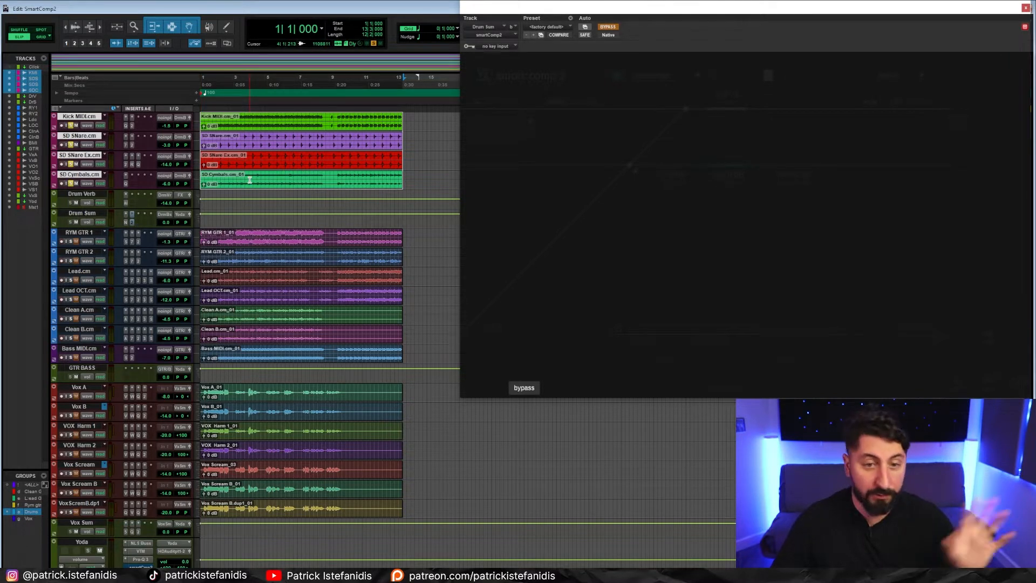
left_click(249, 179)
key("Return")
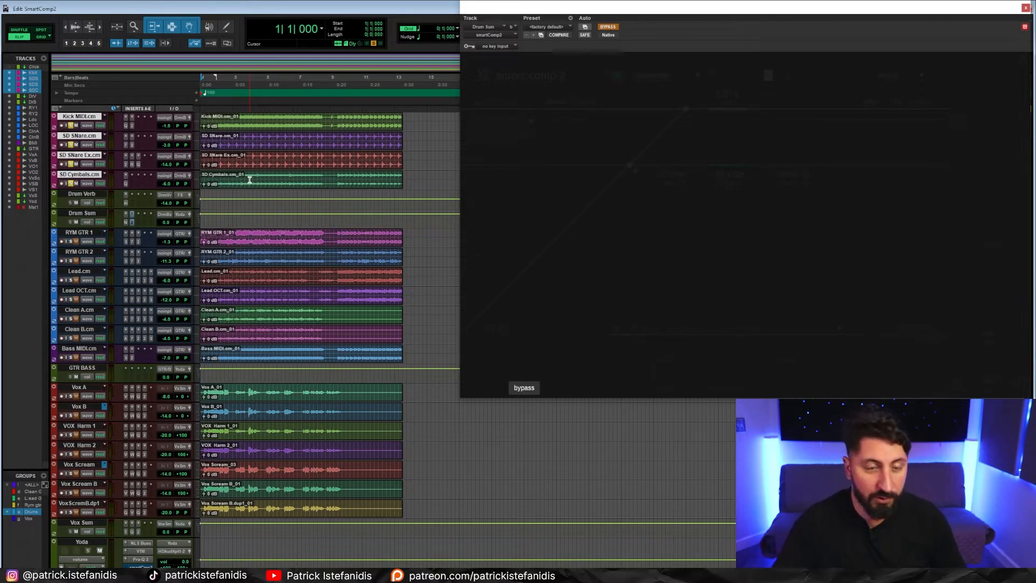
key("space")
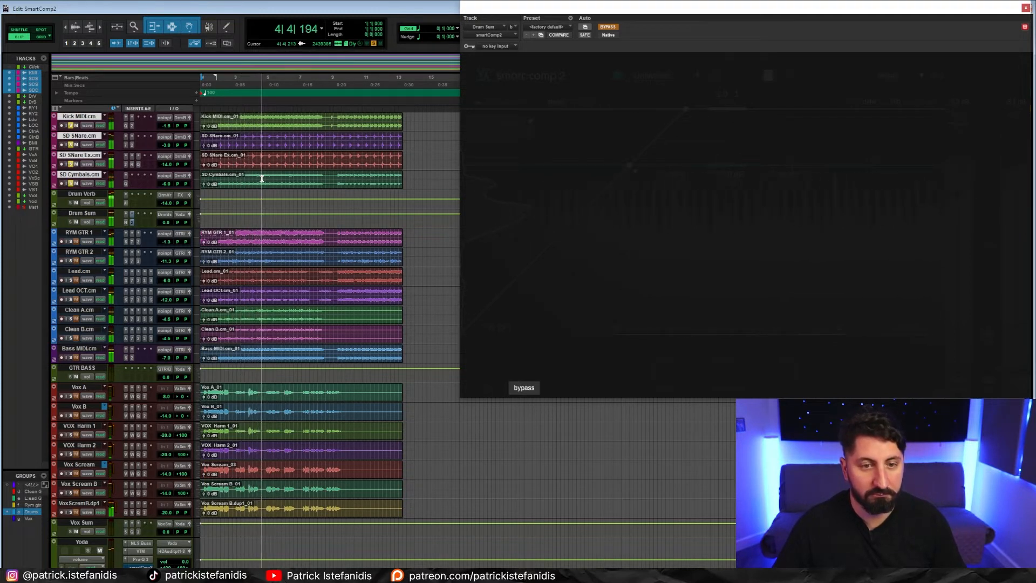
key("space")
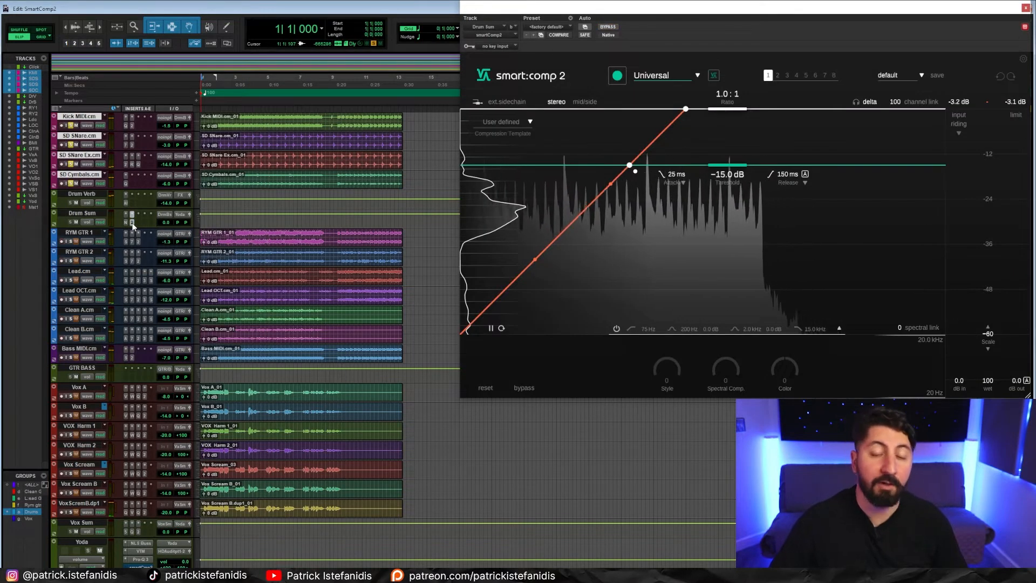
- Choose the Drums | Bus profile for the Drum Sum compressor and run a learning pass on the drums
left_click(660, 76)
left_click(666, 108)
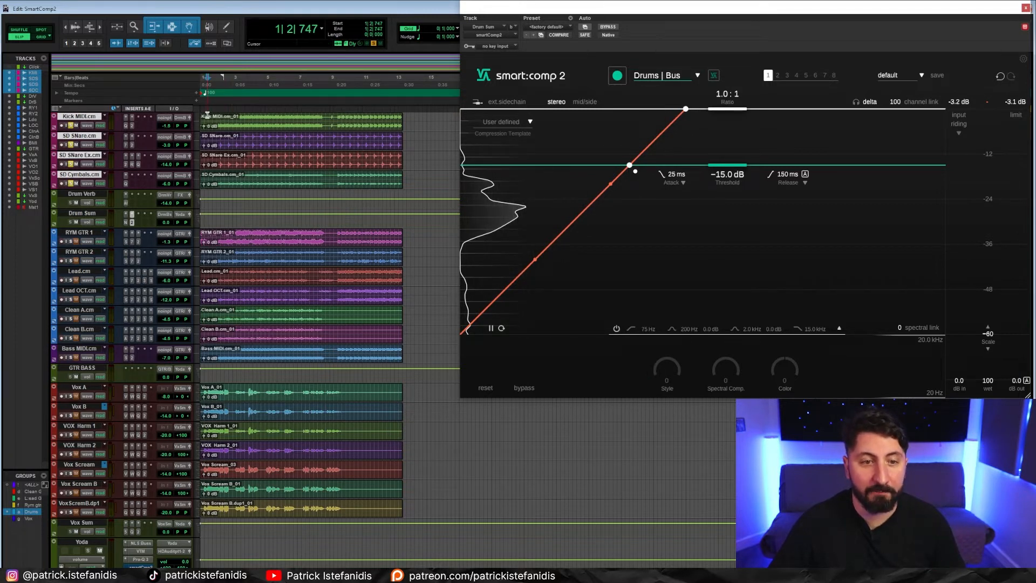
key("space")
left_click(617, 77)
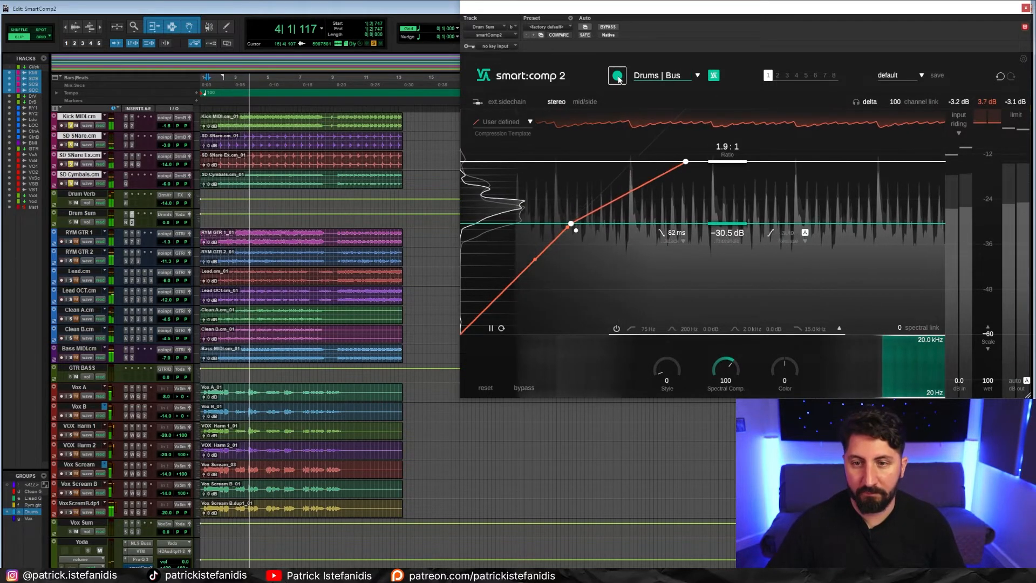
key("space")
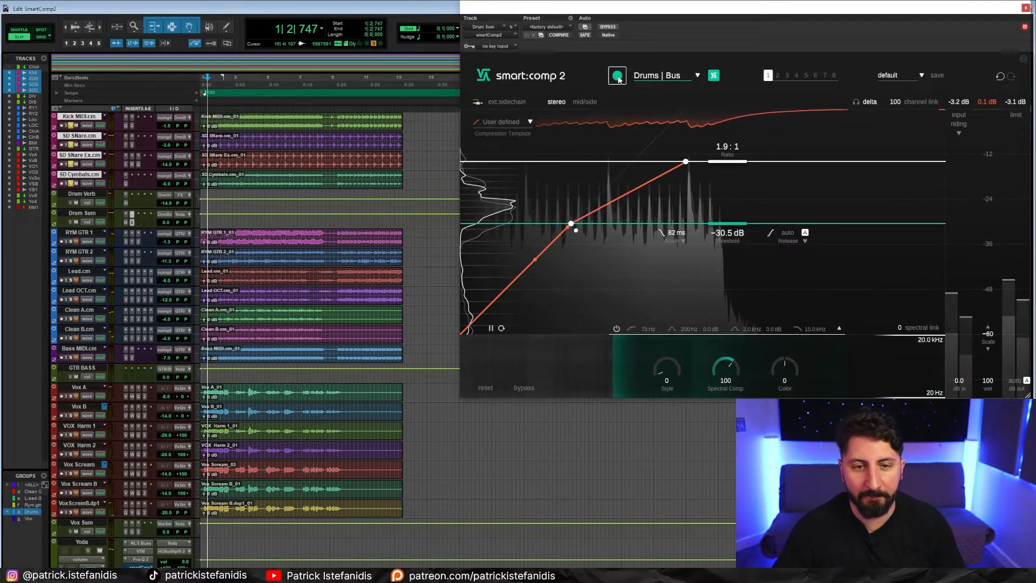
- Compare the drum bus during playback with the learned Drum Sum compression bypassed and active
key("space")
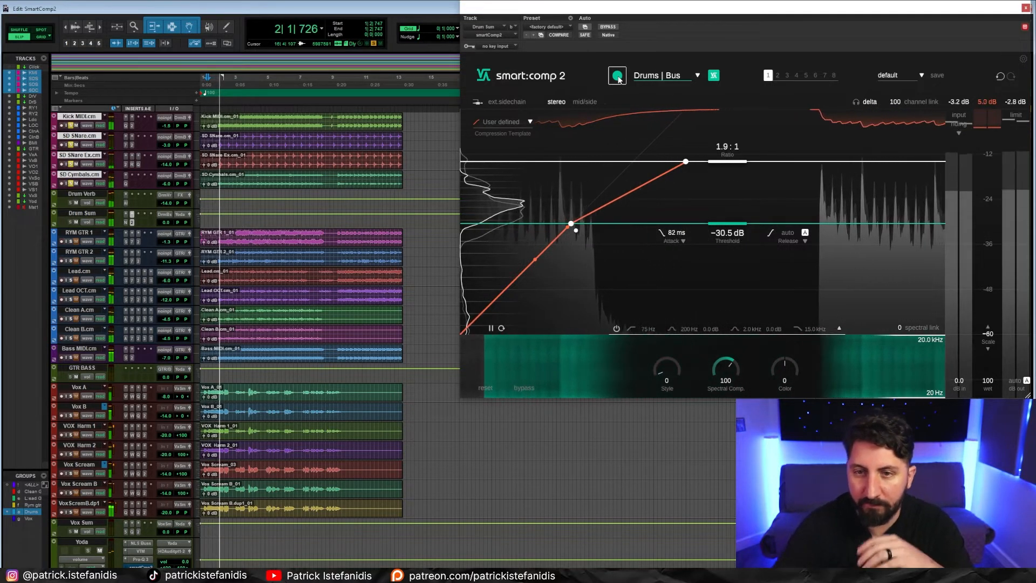
left_click(614, 30)
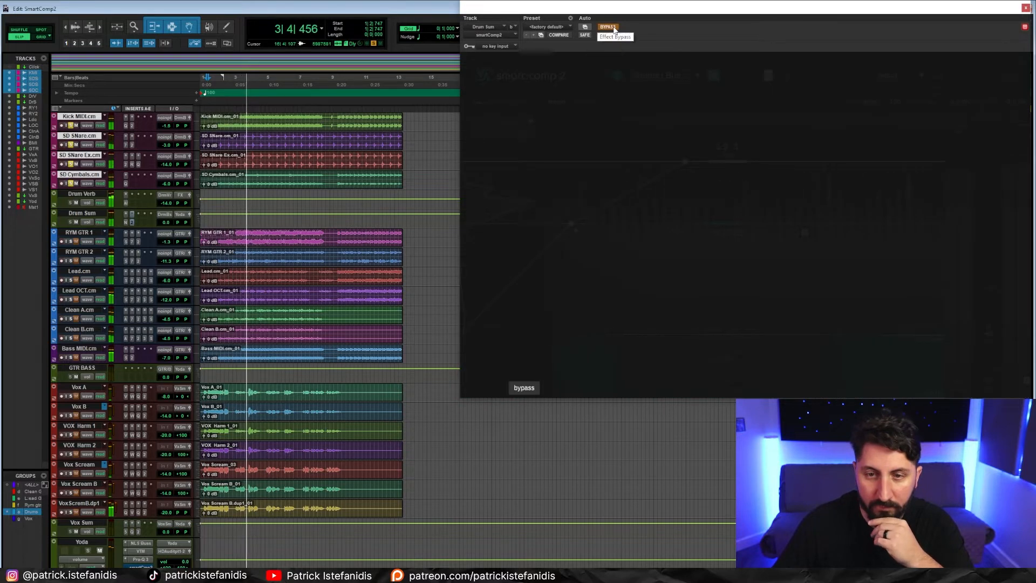
left_click(614, 30)
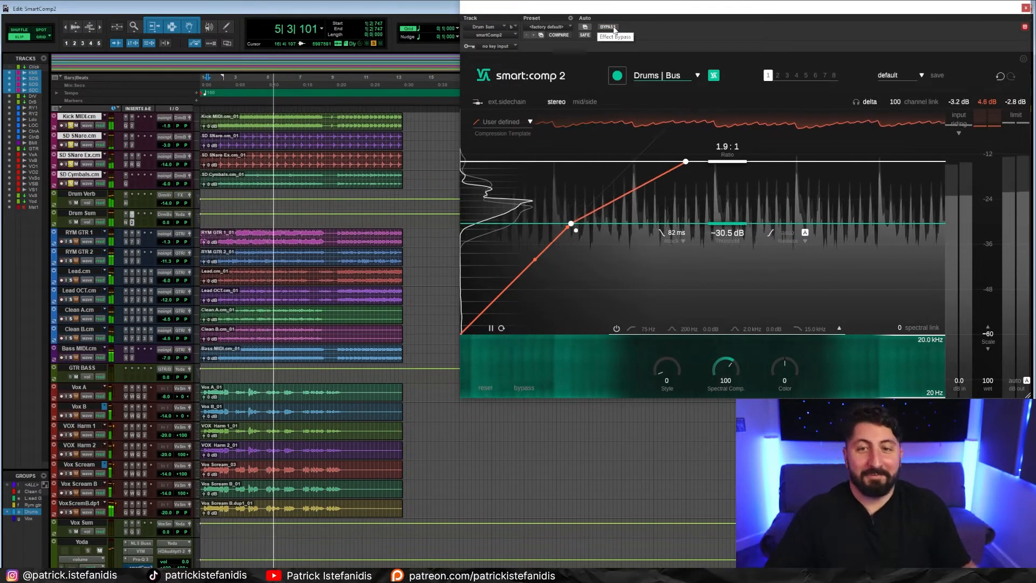
- Stop the drum playback and compare the soloed RYM GTR 1 track with its compressor bypassed and active
key("space")
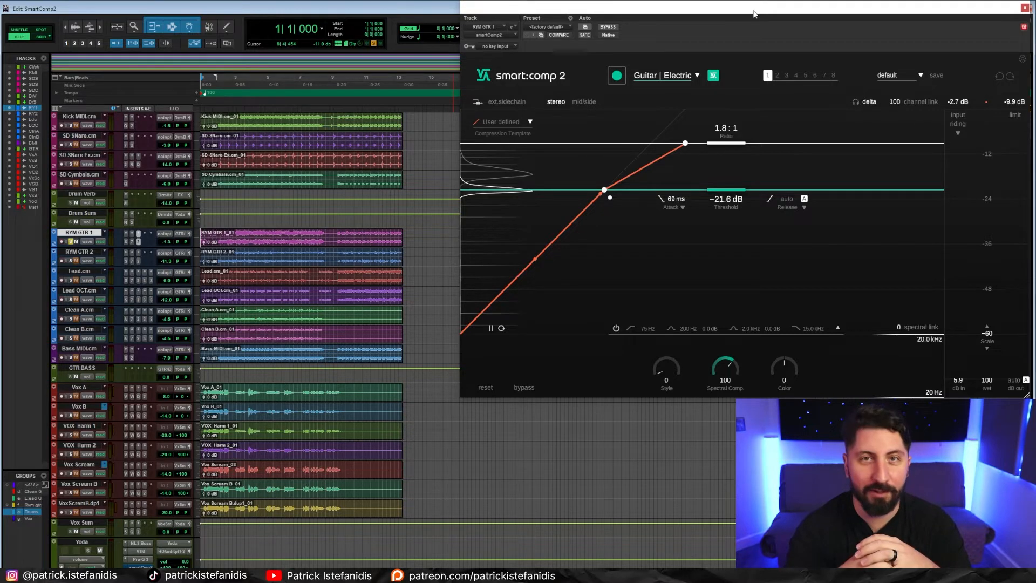
left_click(614, 28)
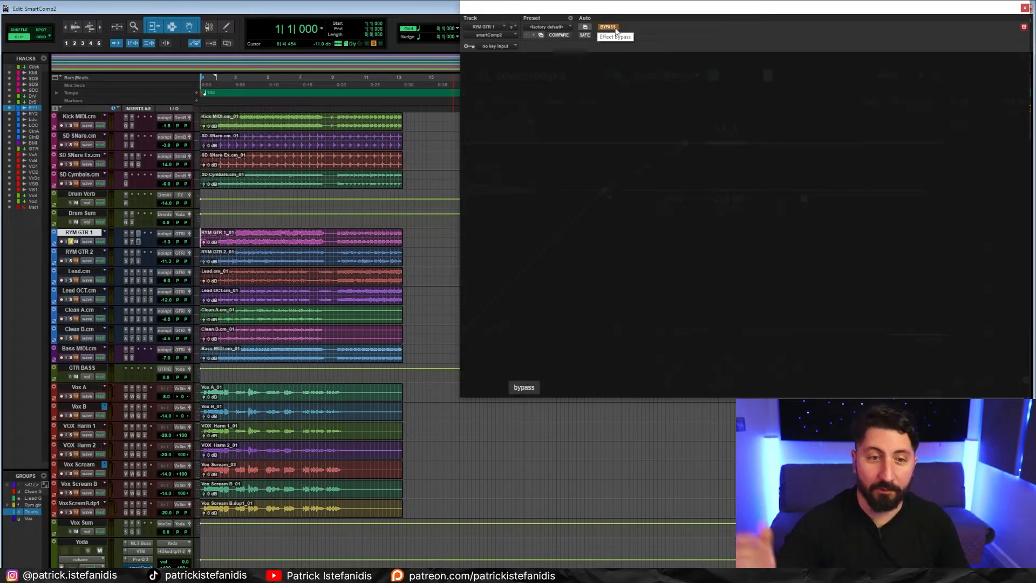
key("space")
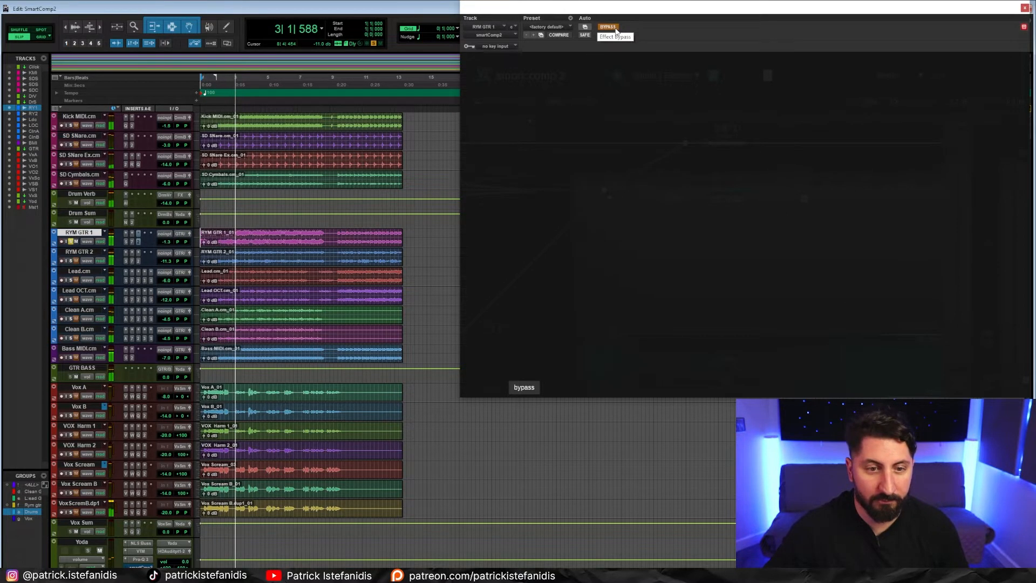
left_click(615, 29)
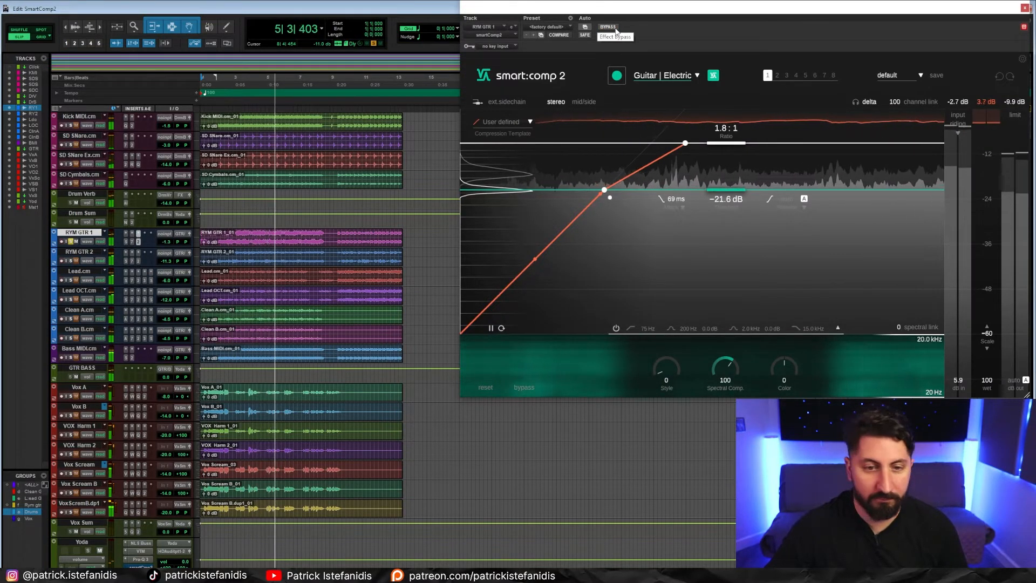
key("space")
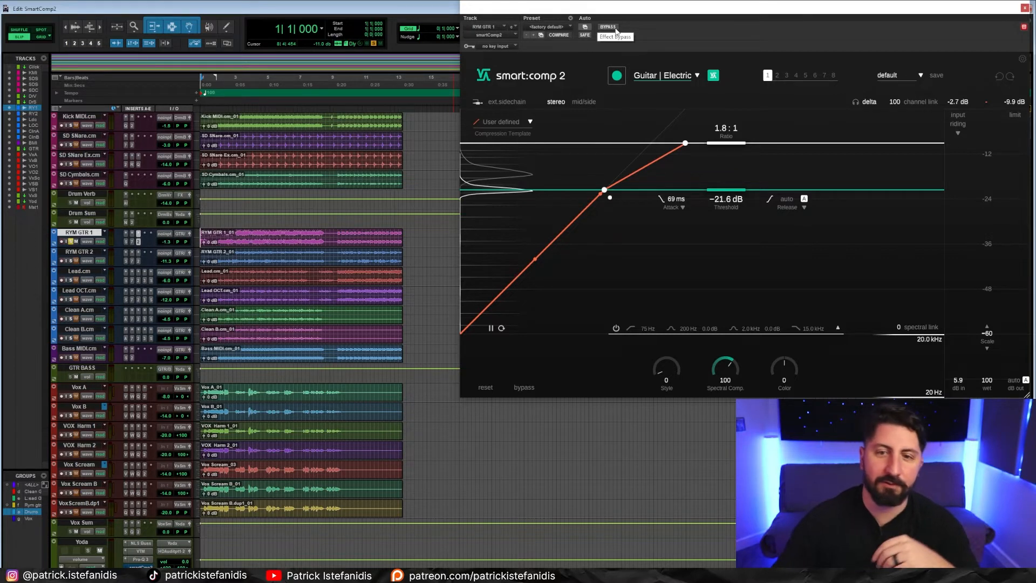
- Audition the soloed Lead OCT guitar, comparing the sound with compression bypassed and active
left_click(608, 27)
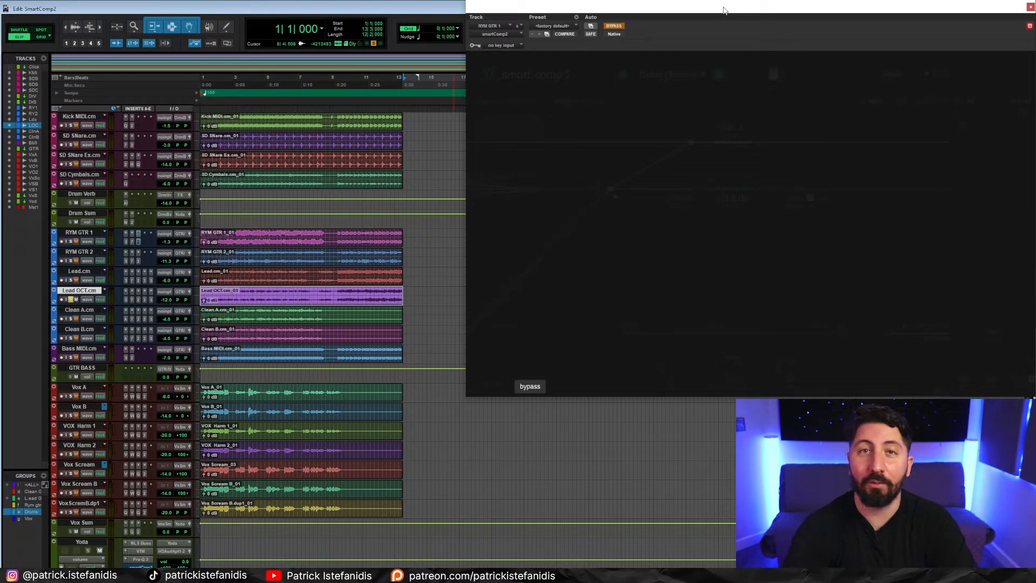
key("space")
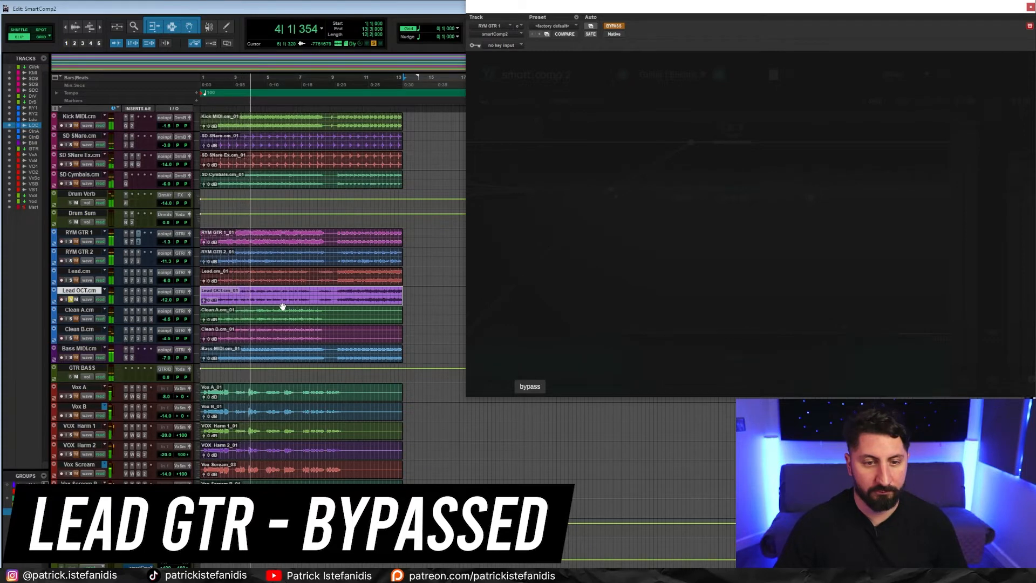
key("space")
left_click(614, 26)
left_click(614, 26)
key("space")
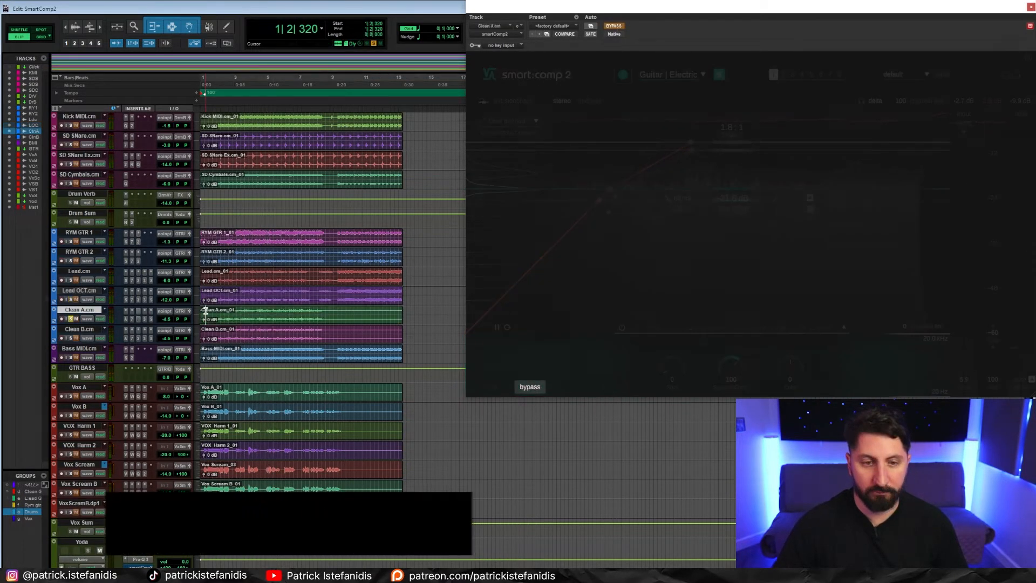
- Compare the soloed Clean A guitar and the soloed bass during playback with their compressors bypassed and active
key("space")
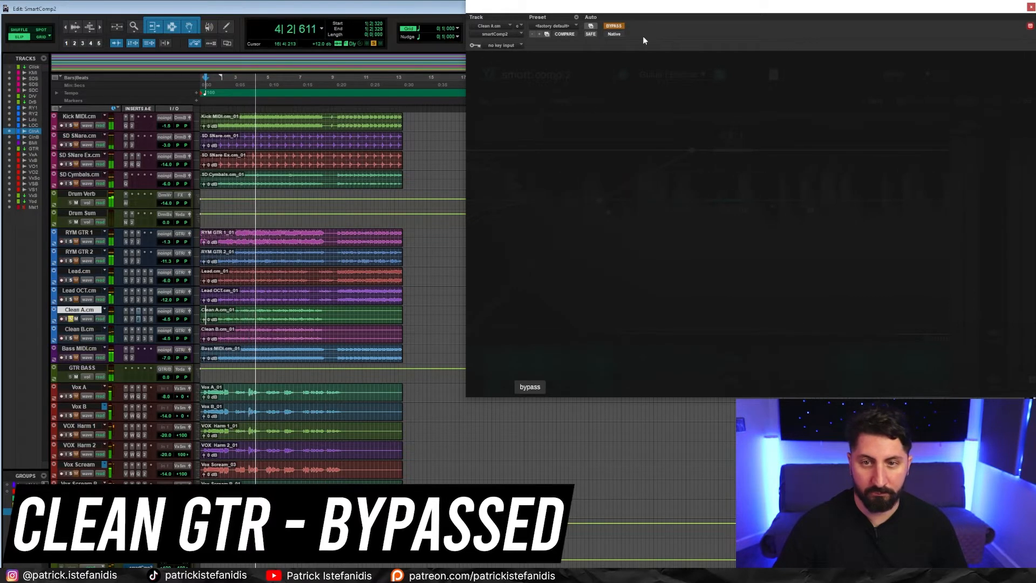
left_click(614, 26)
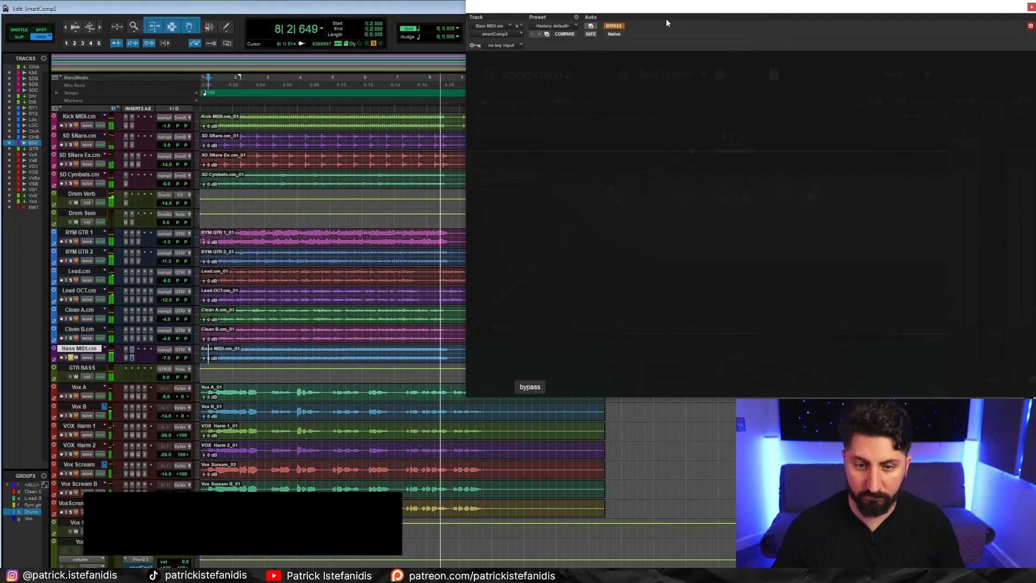
left_click(614, 26)
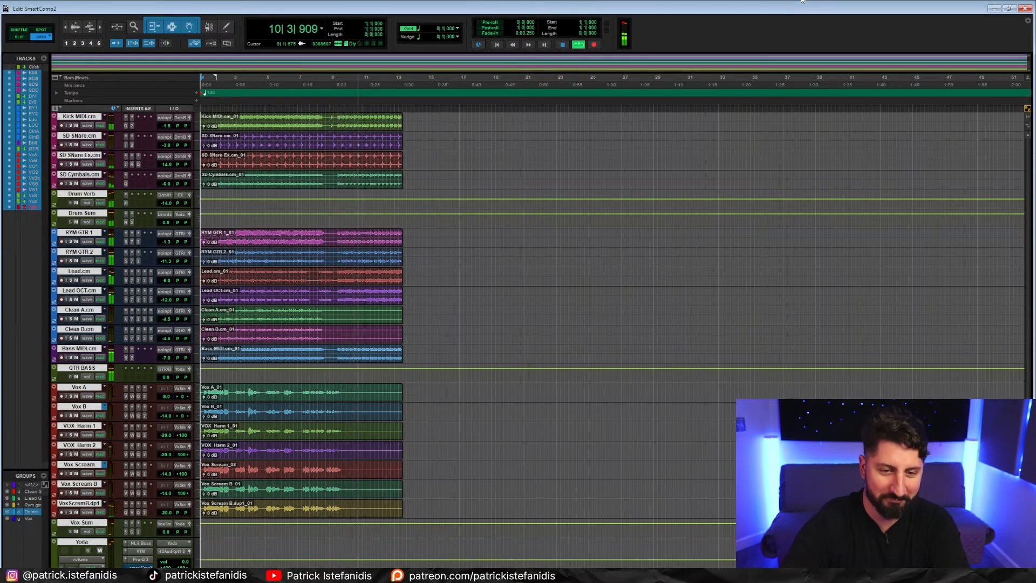
- Stop the full-mix playback, open the smart:comp 2 insert on the Yoda mix bus and take it out of bypass
key("space")
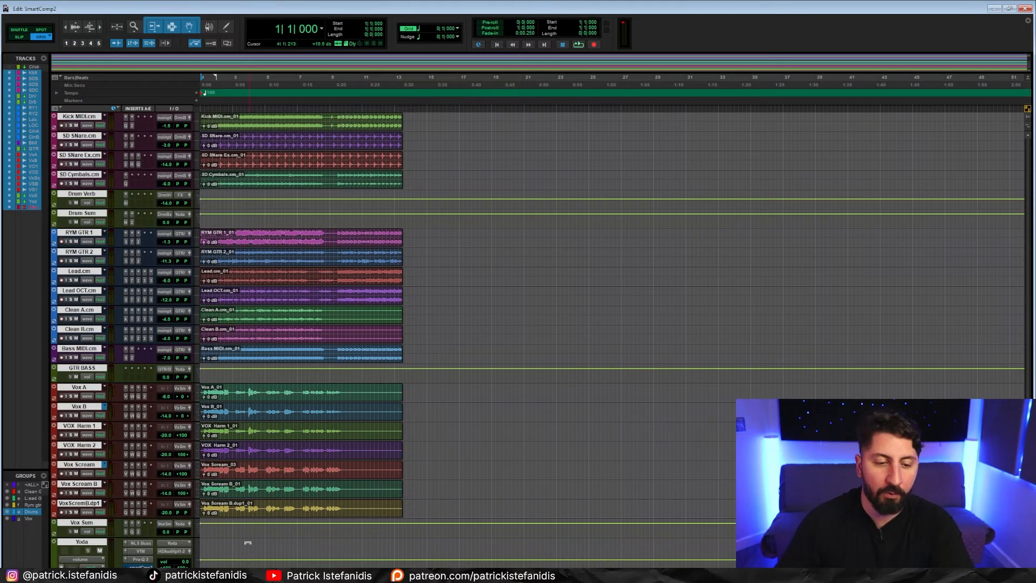
left_click(141, 567)
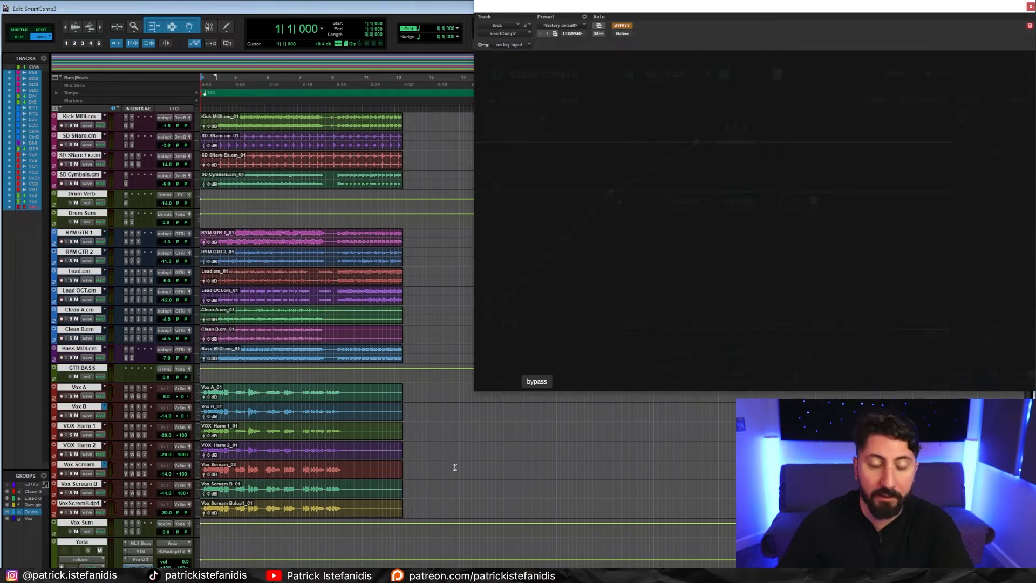
left_click(627, 27)
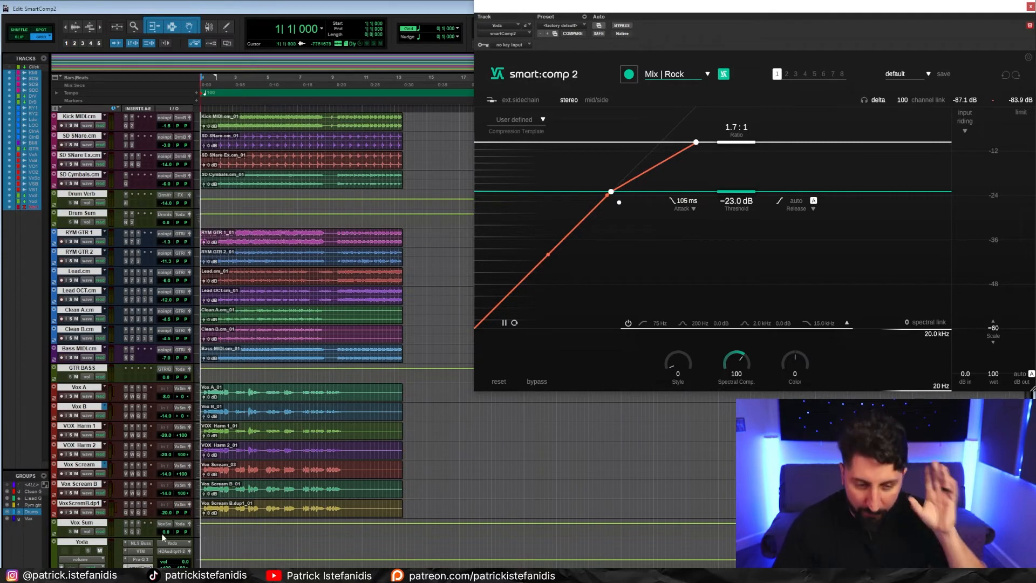
- Examine the NLS Buss and Virtual Tape Machines inserts on the Yoda bus and return to its smart:comp 2
left_click(149, 546)
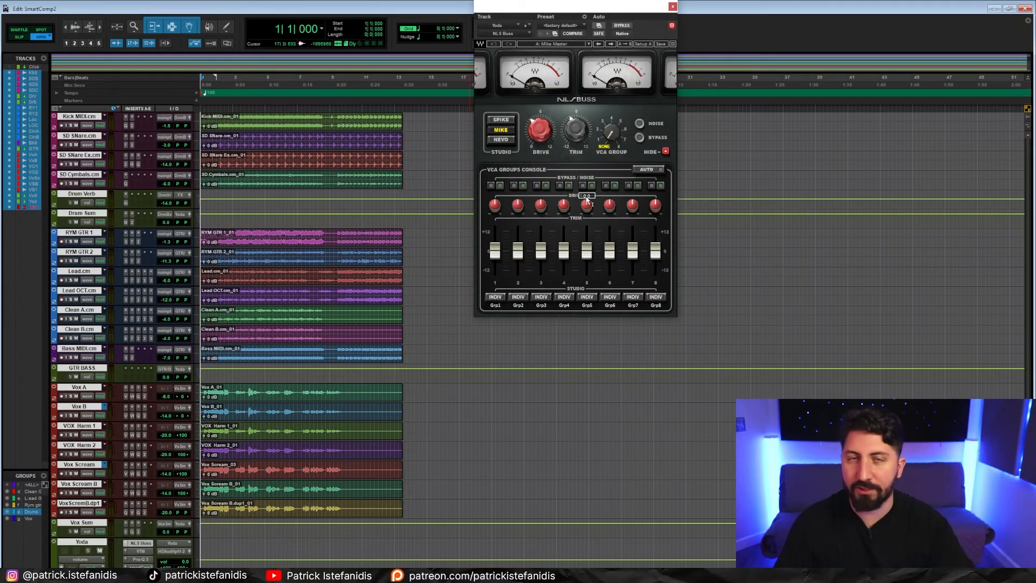
left_click(143, 551)
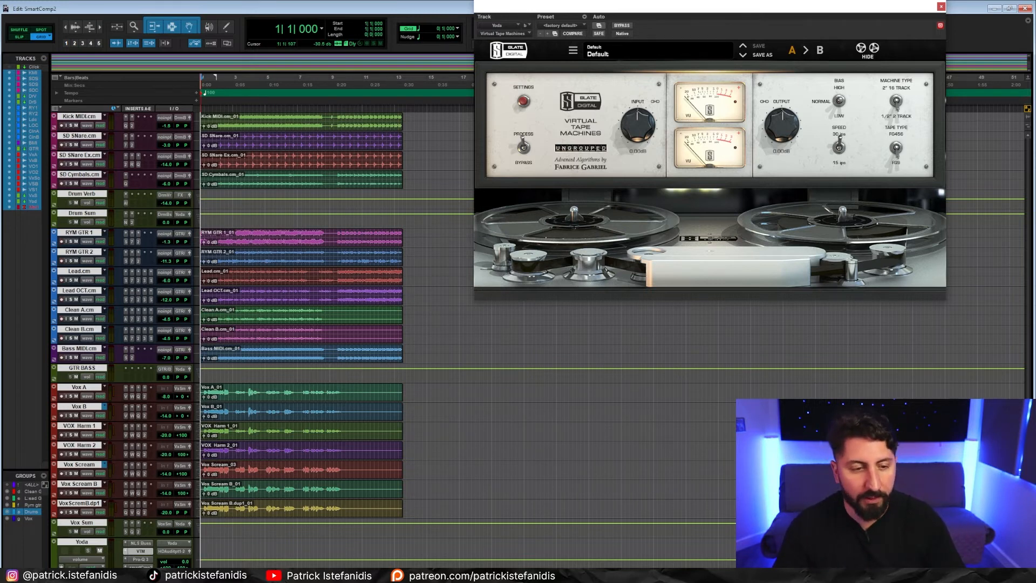
left_click(141, 567)
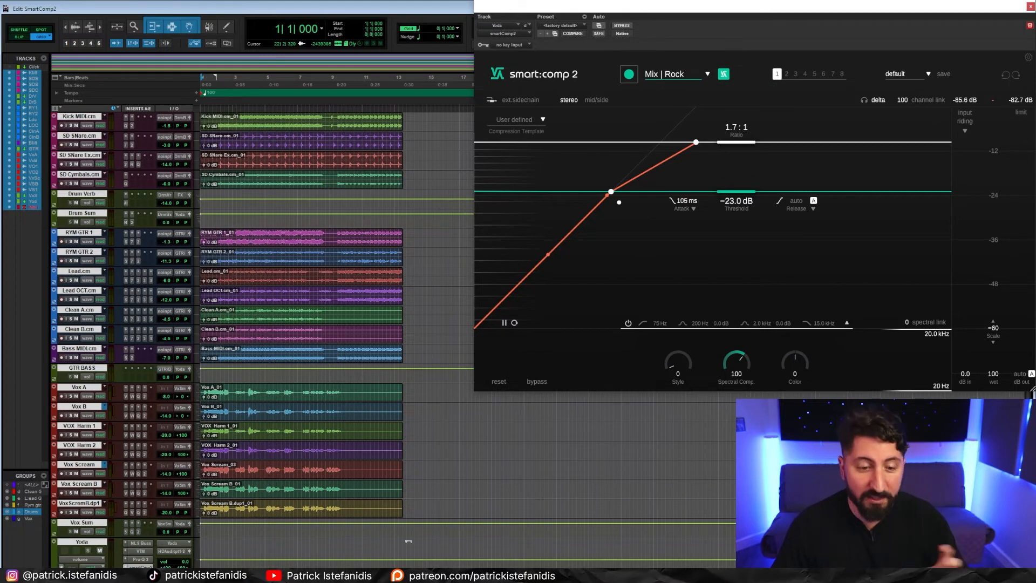
- Clear the selection of all tracks and play the full mix through the Yoda bus compressor with the Mix | Rock profile
left_click(345, 515)
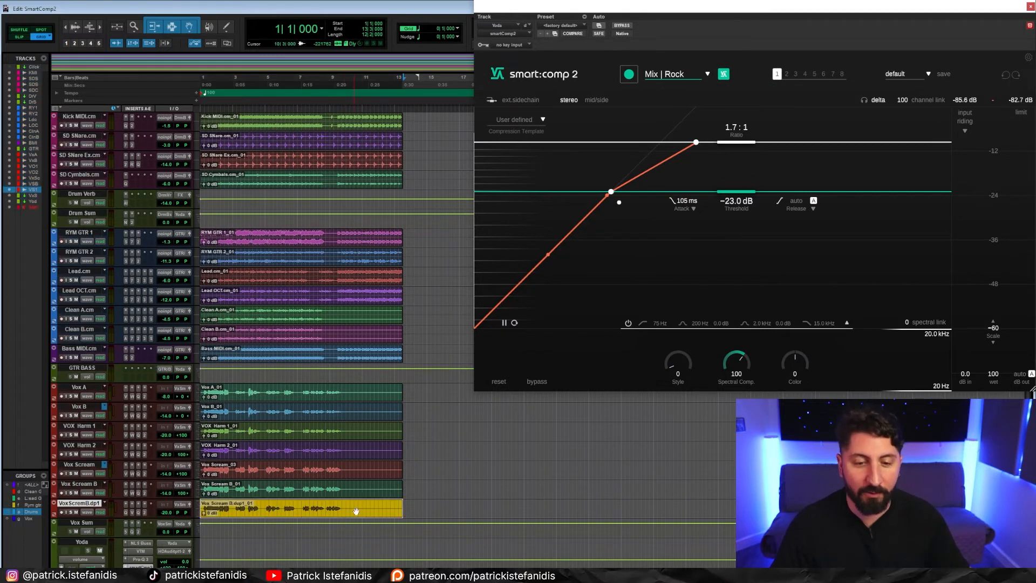
left_click(437, 485)
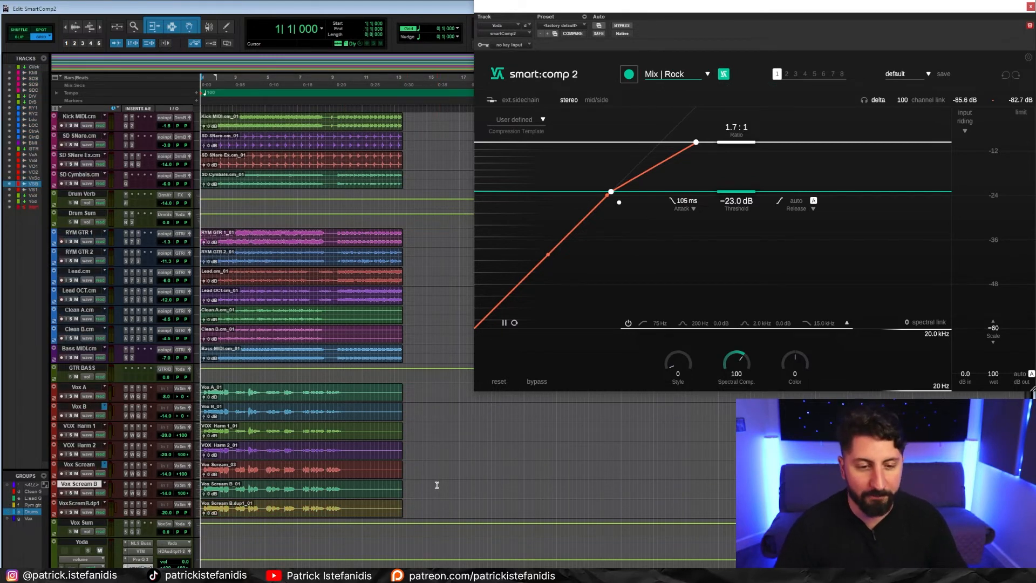
key("space")
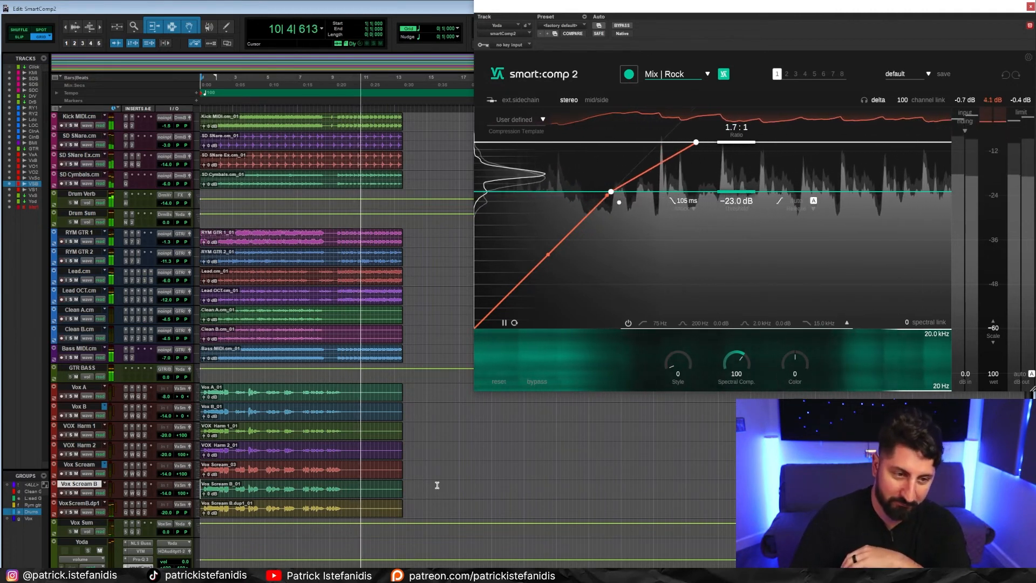
key("space")
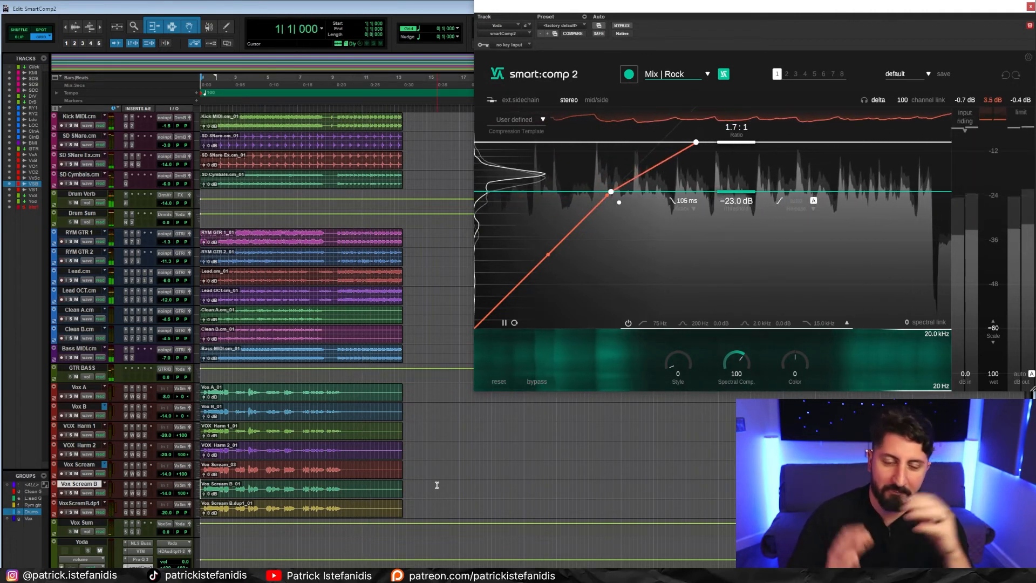